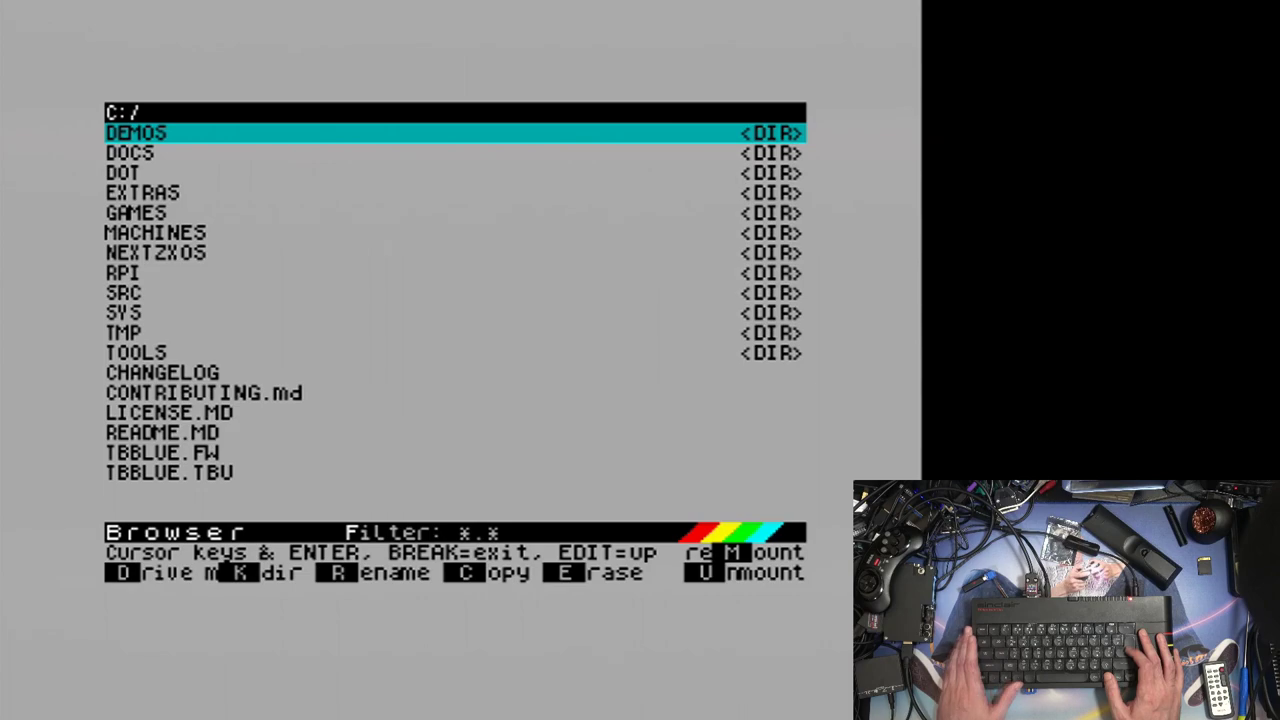
- Open the AAA folder inside DEMOS and look through its .trd disk images
key(Return)
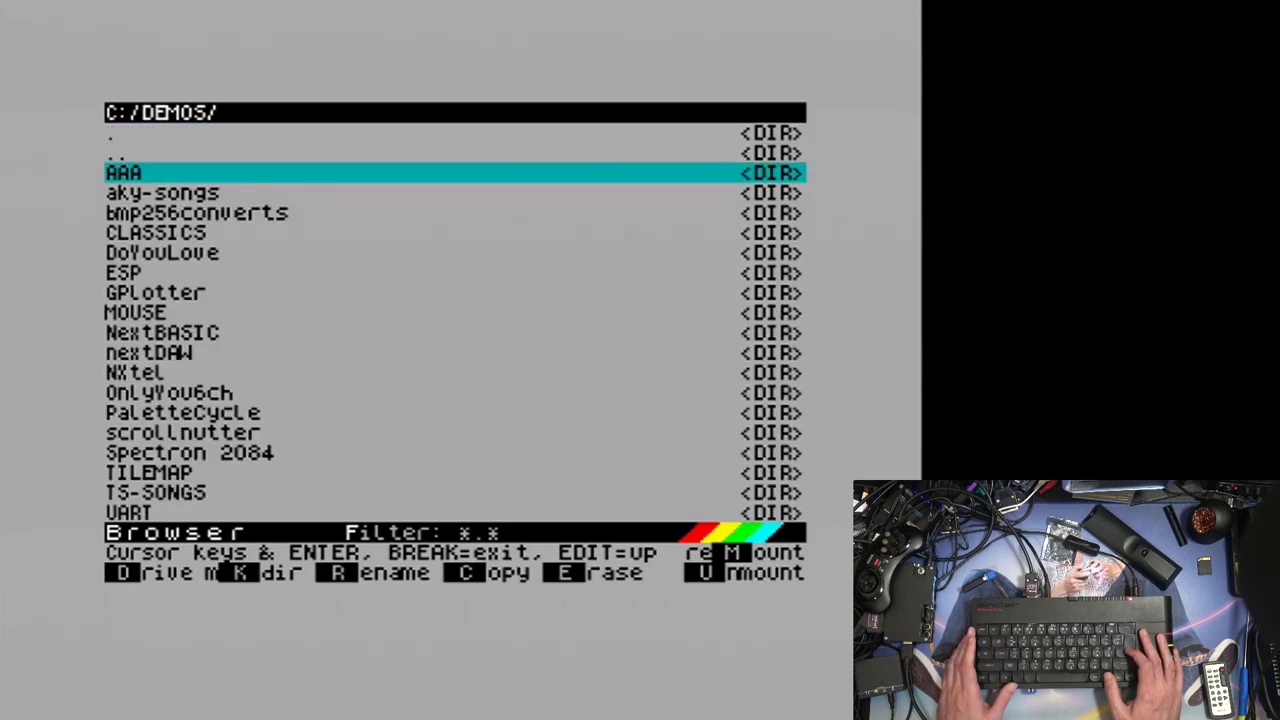
key(Return)
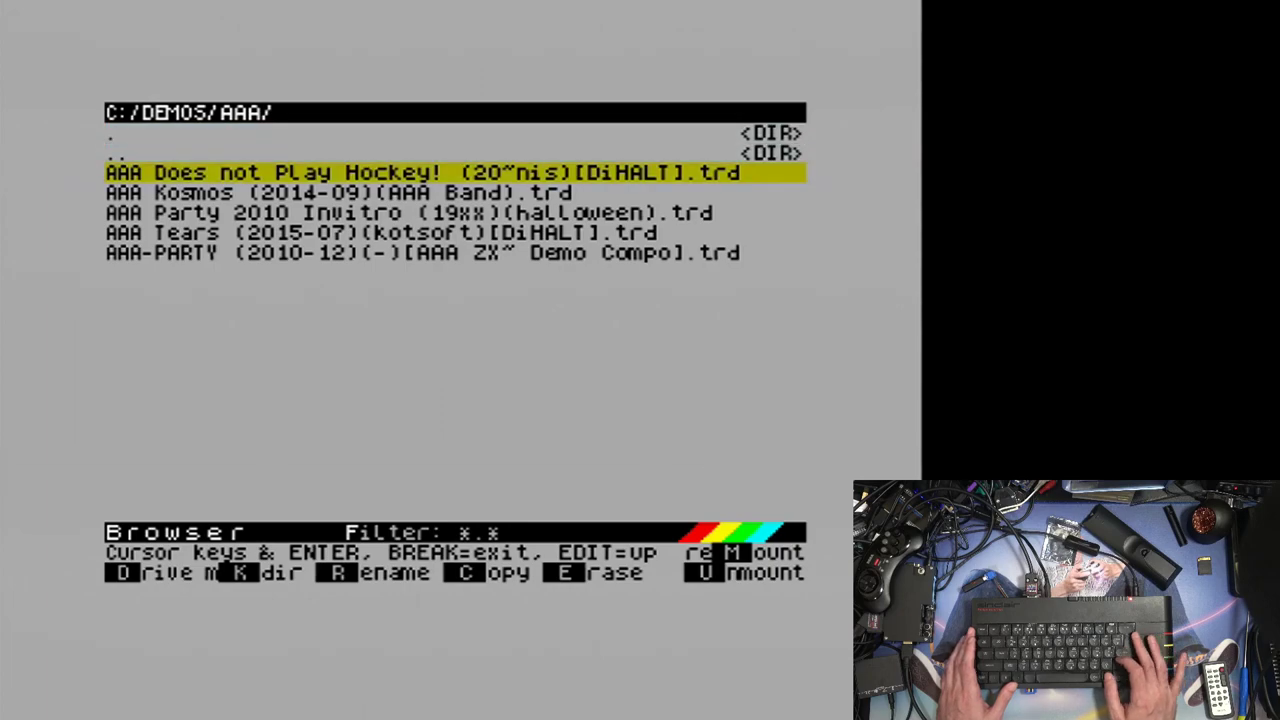
key(Up)
key(Down)
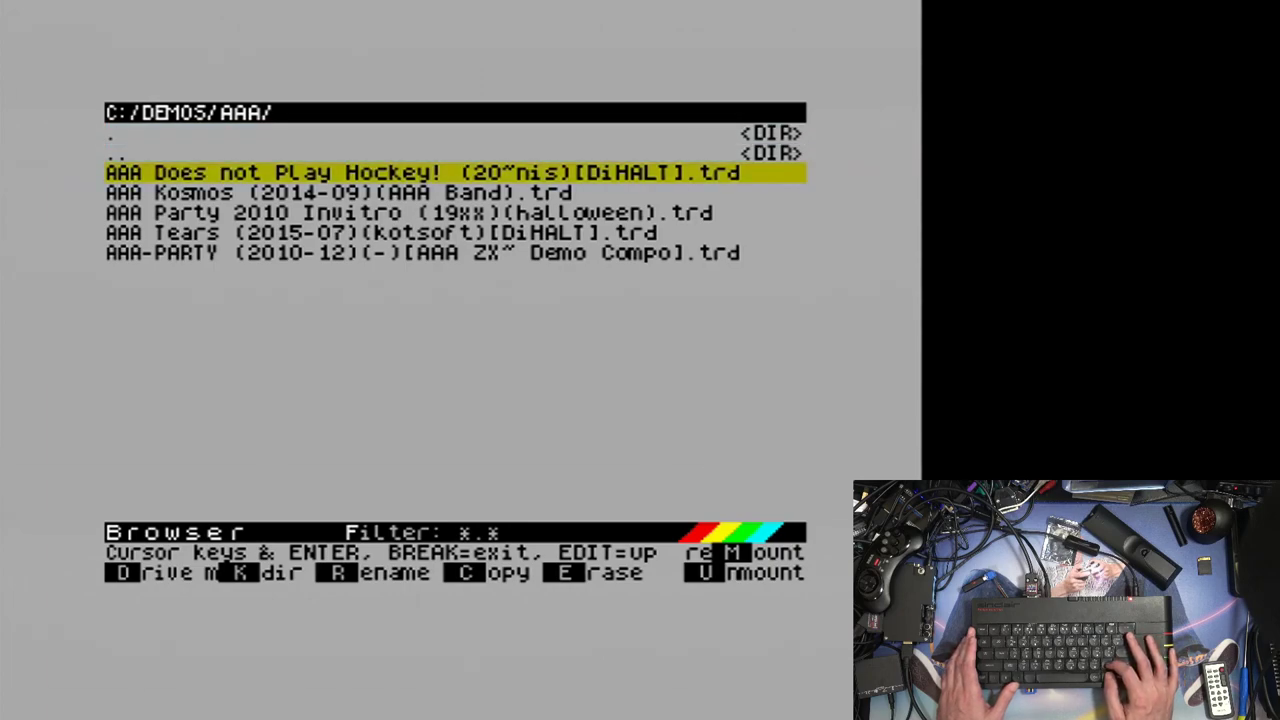
key(Down)
key(Down)
key(Down)
key(Down)
key(Up)
key(Up)
key(Up)
key(Up)
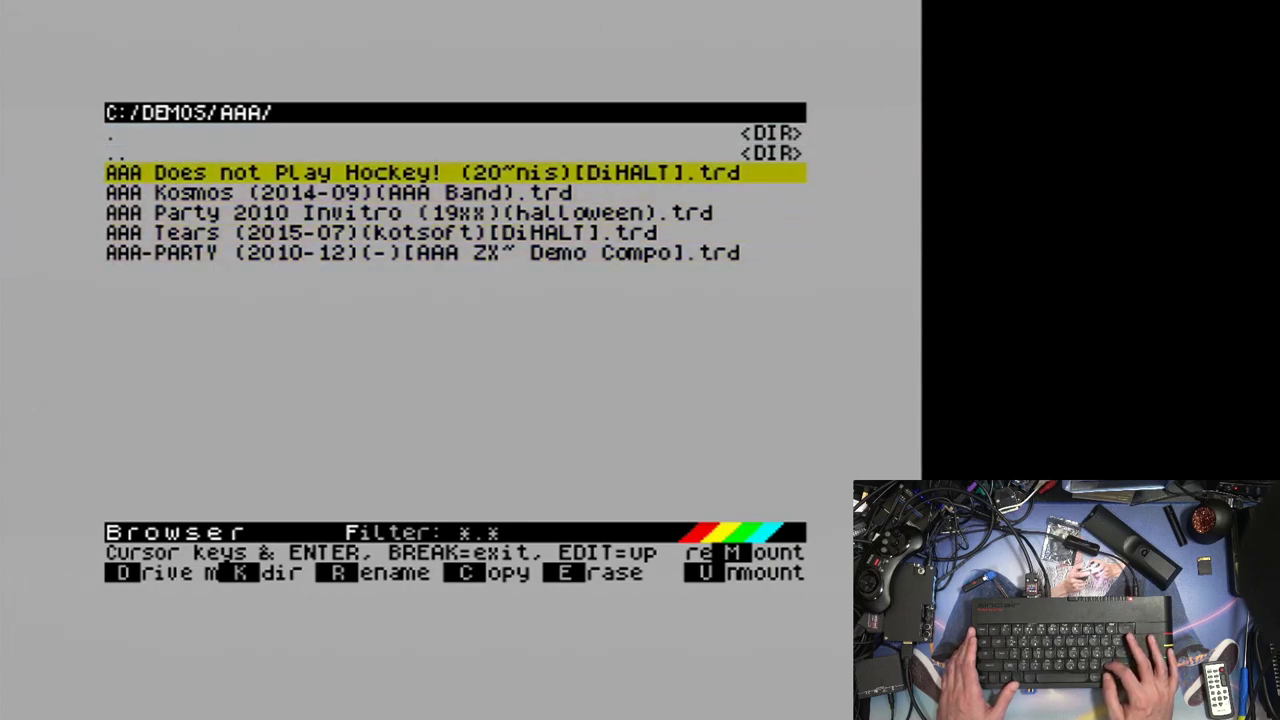
key(Down)
key(Down)
key(Down)
key(Down)
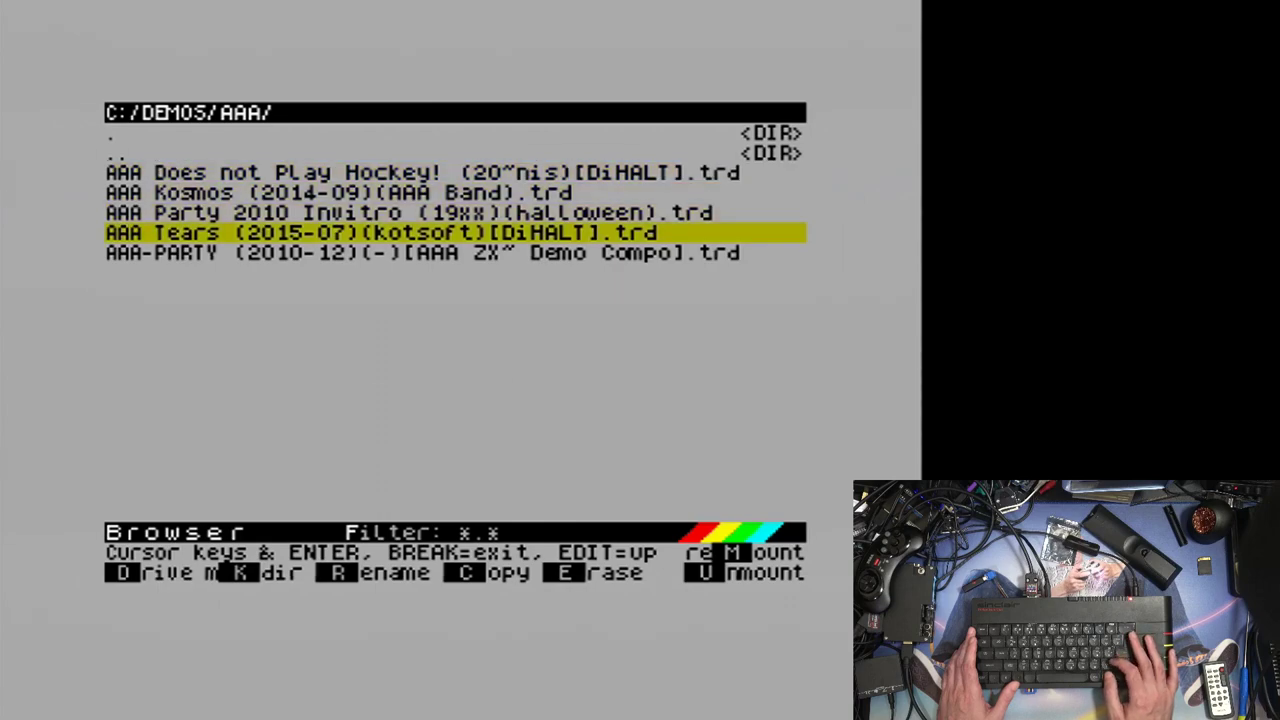
key(Up)
key(Up)
key(Up)
key(Up)
key(Up)
key(Down)
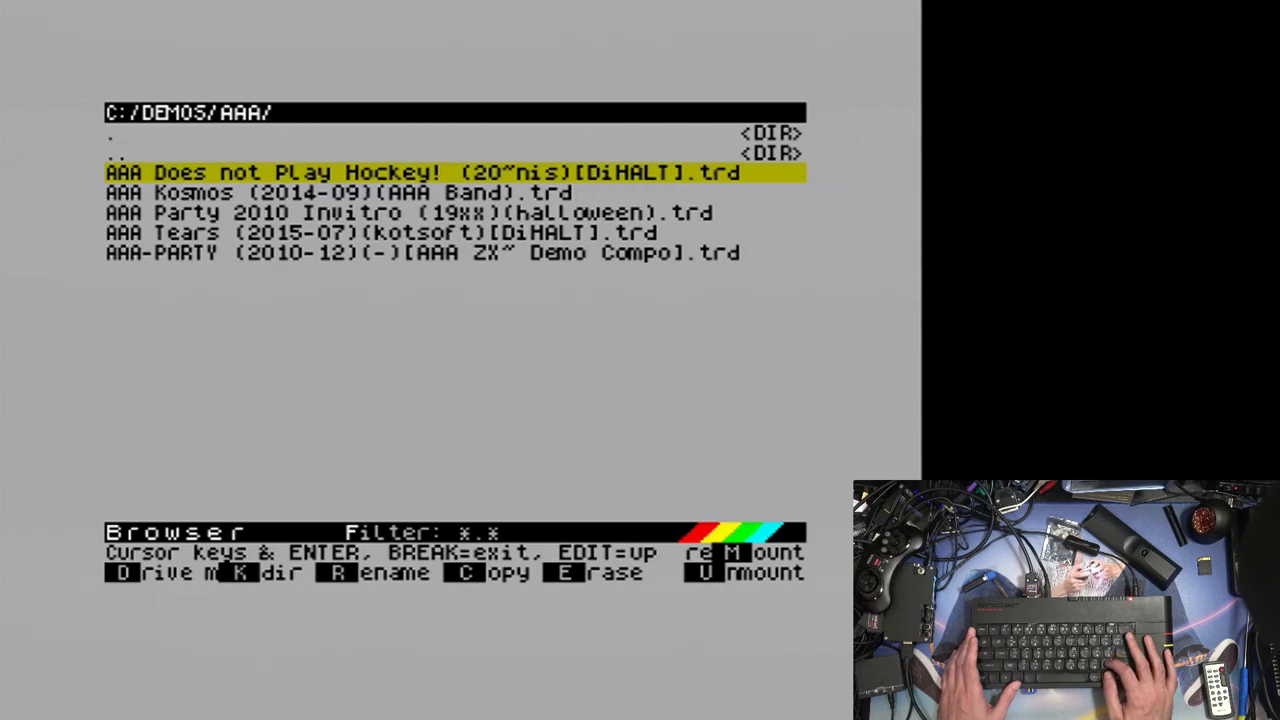
key(Down)
key(Down)
key(Up)
key(Up)
key(Up)
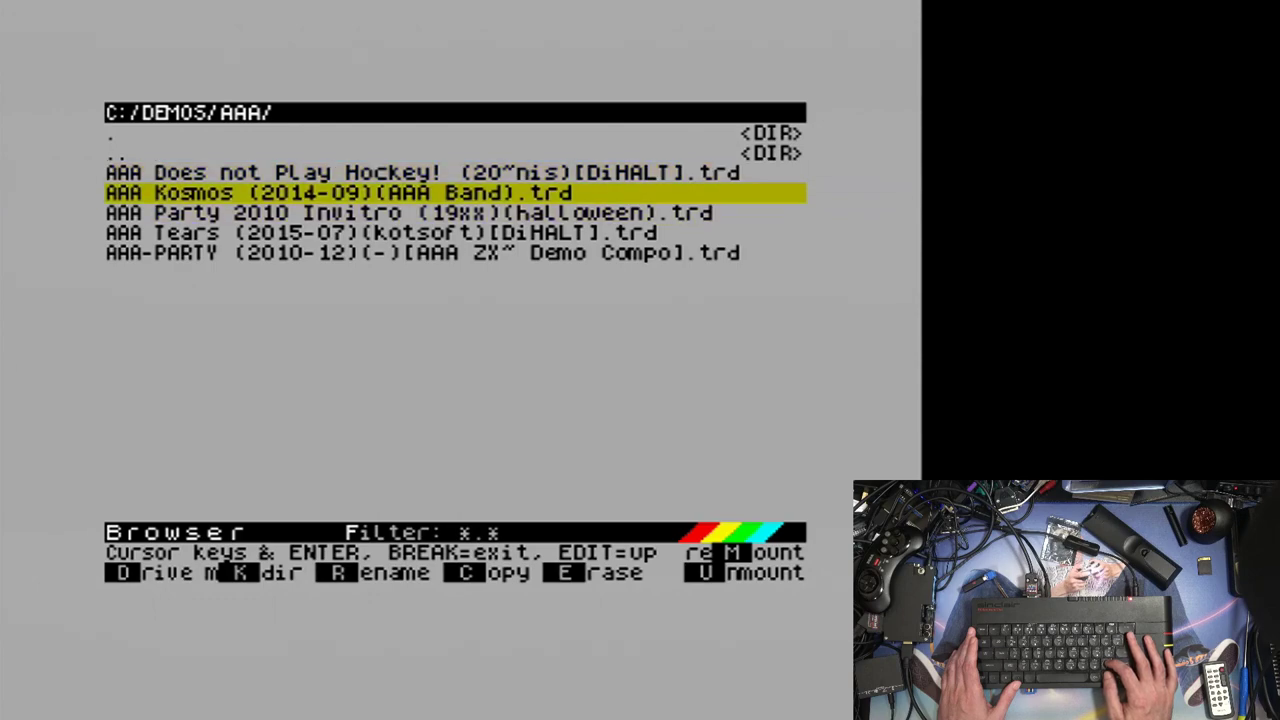
key(Down)
key(Down)
key(Down)
key(Down)
key(Down)
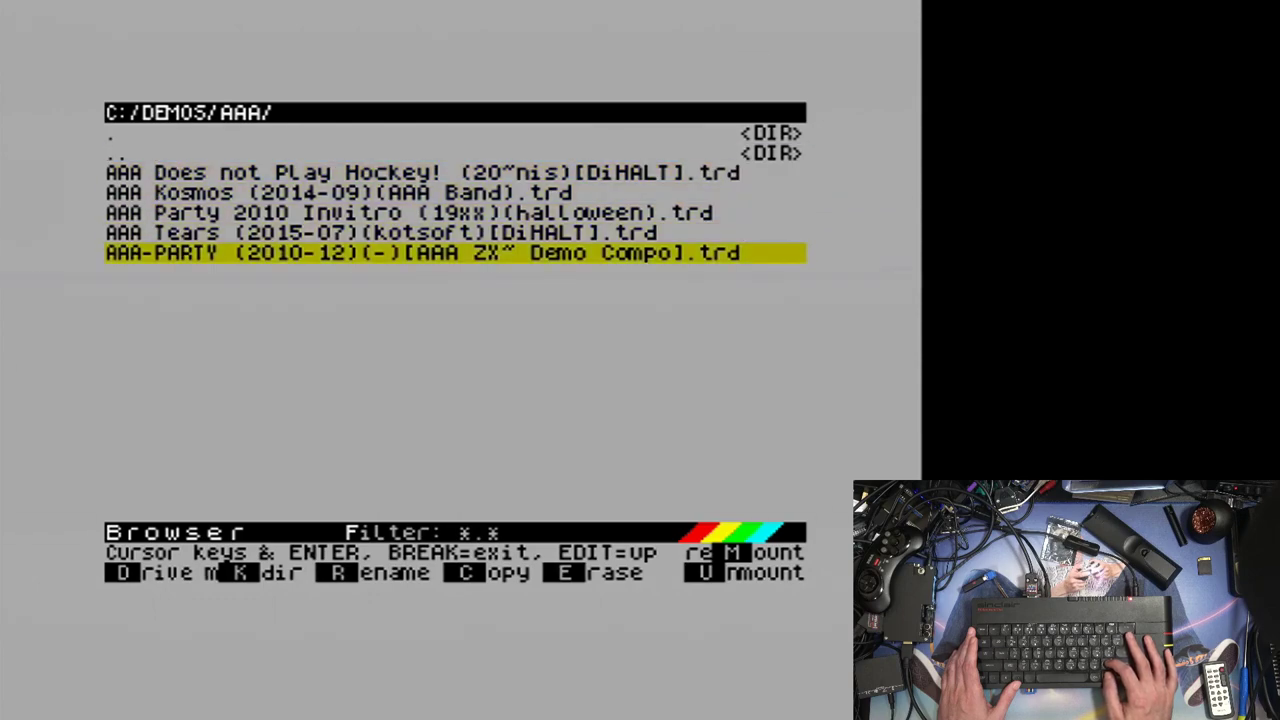
key(Up)
key(Up)
key(Up)
key(Up)
key(Up)
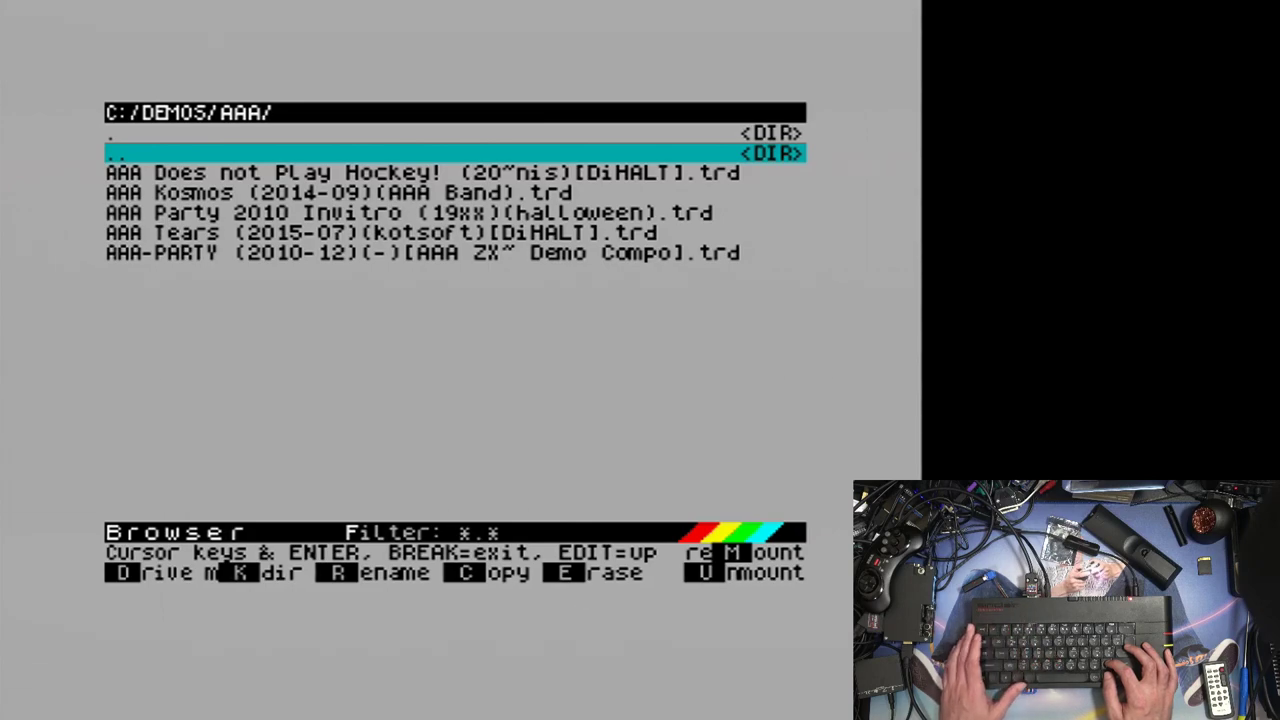
key(Down)
key(Down)
key(Down)
key(Down)
key(Down)
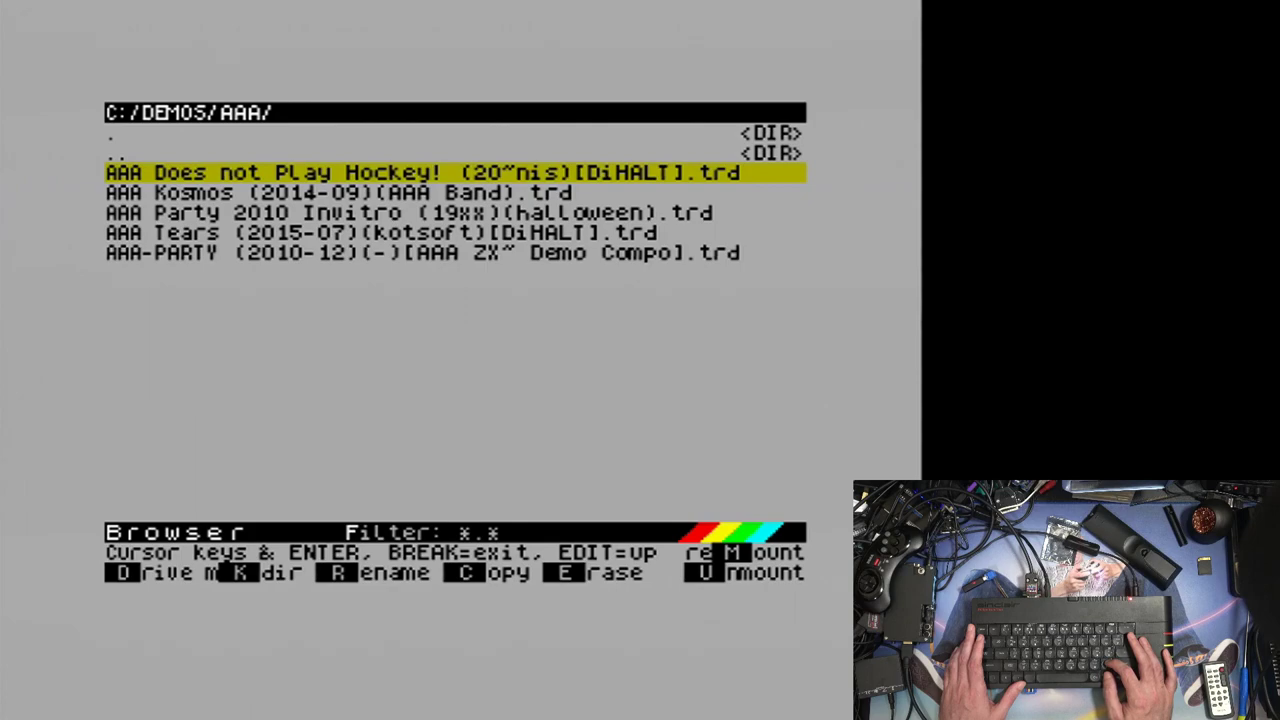
key(Up)
key(Up)
key(Up)
key(Up)
key(Up)
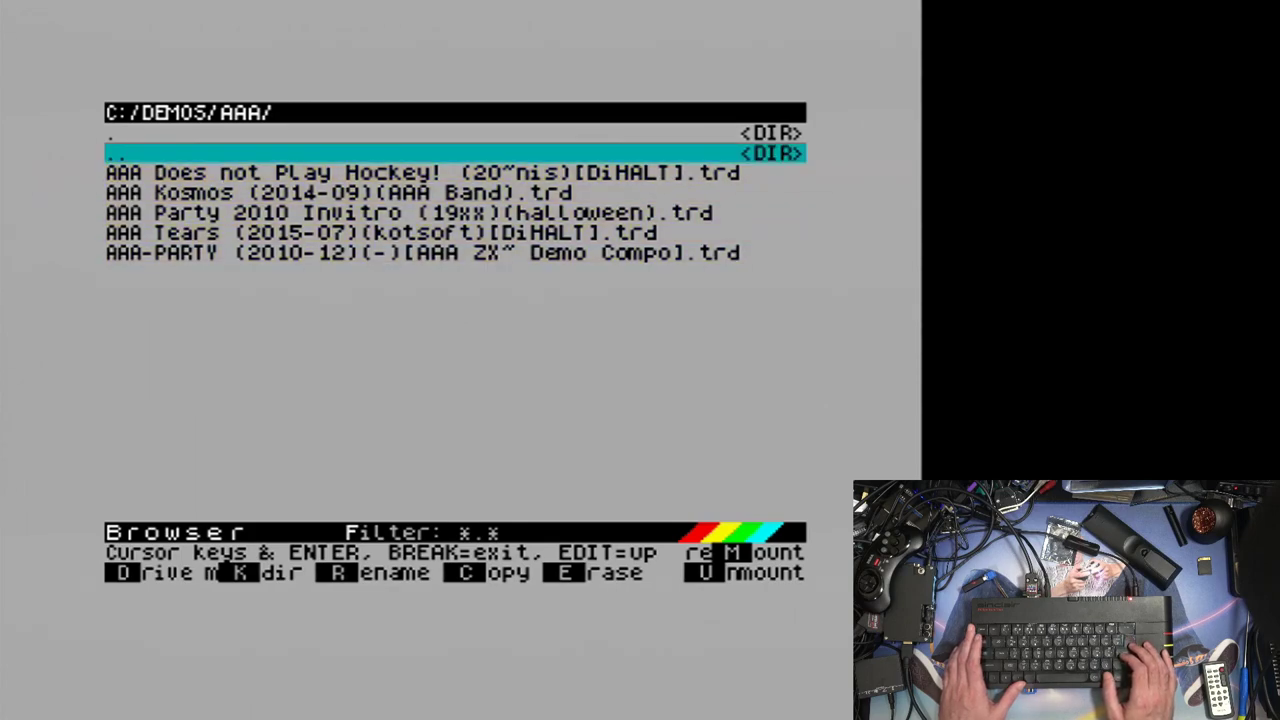
key(Down)
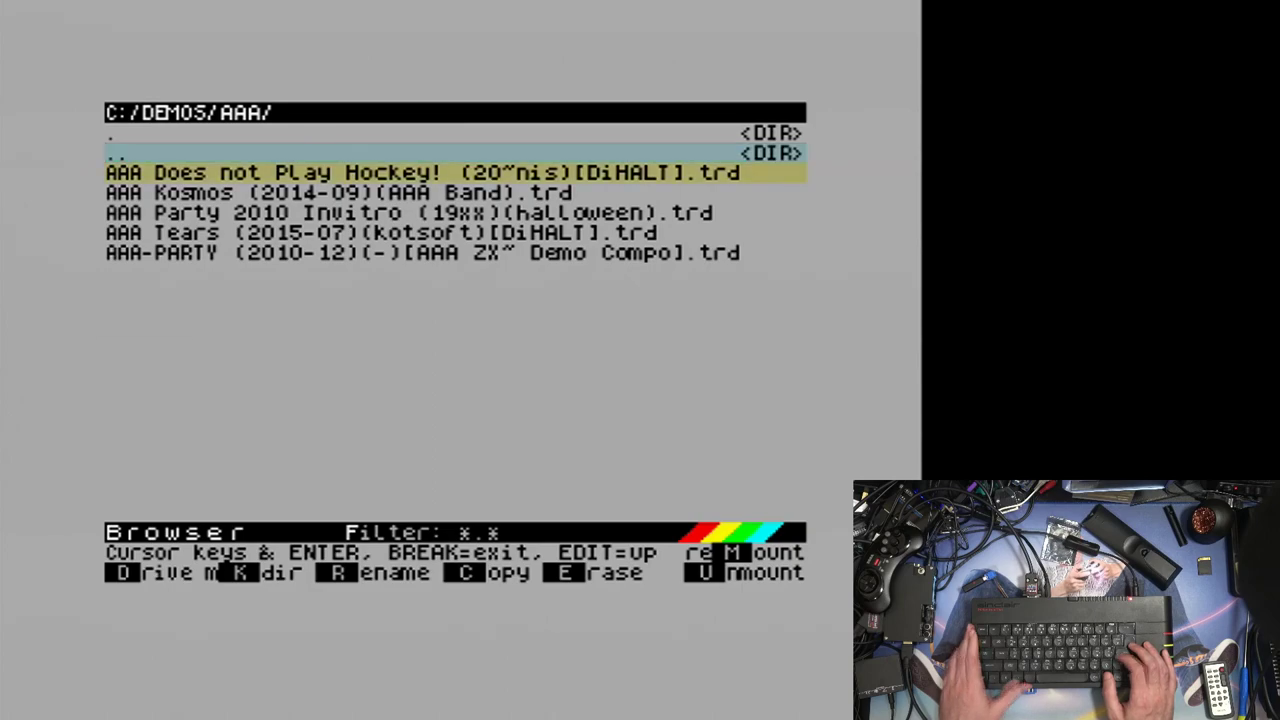
key(Up)
key(Up)
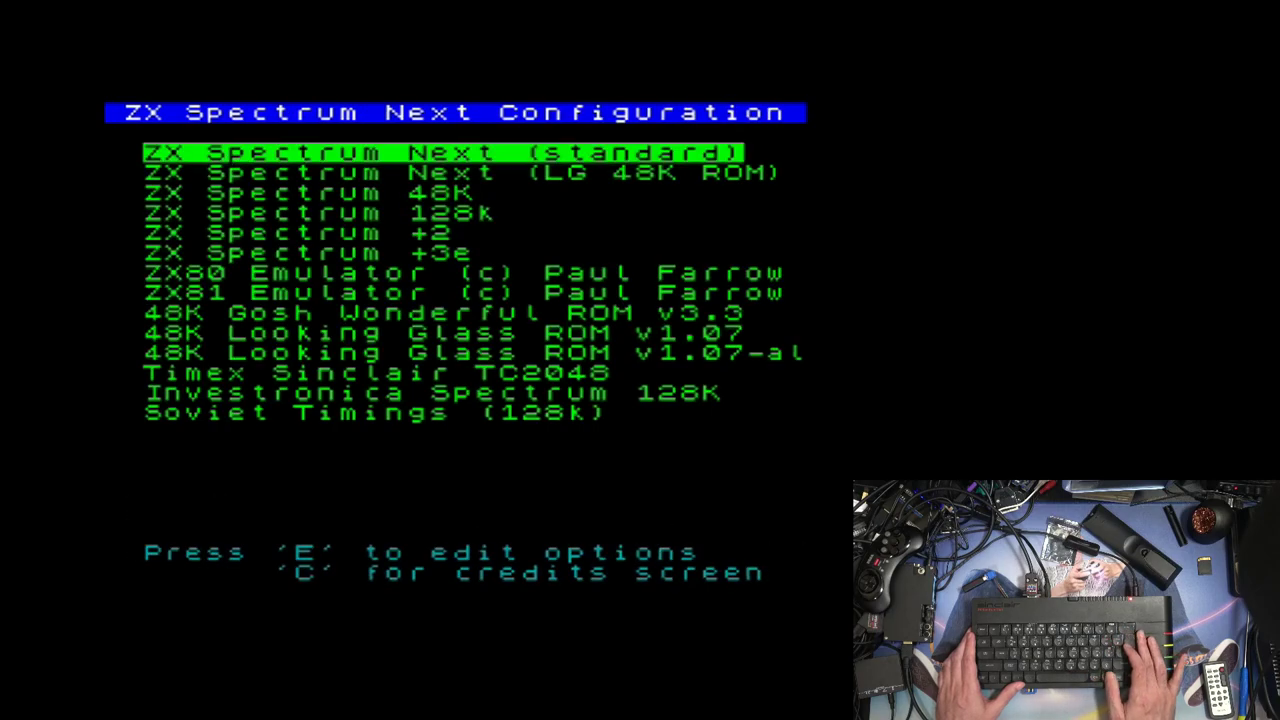
- Look through the machine entries in the ZX Spectrum Next configuration menu
key(Down)
key(Down)
key(Down)
key(Down)
key(Up)
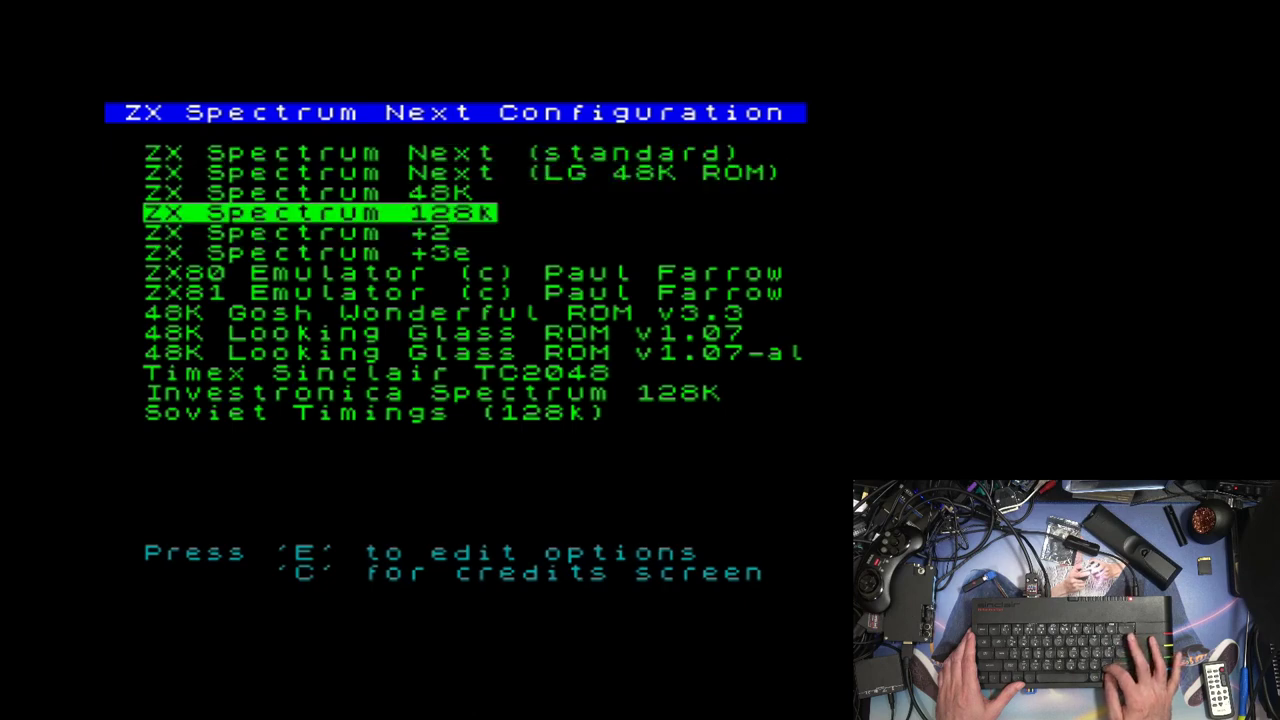
key(Up)
key(Up)
key(Up)
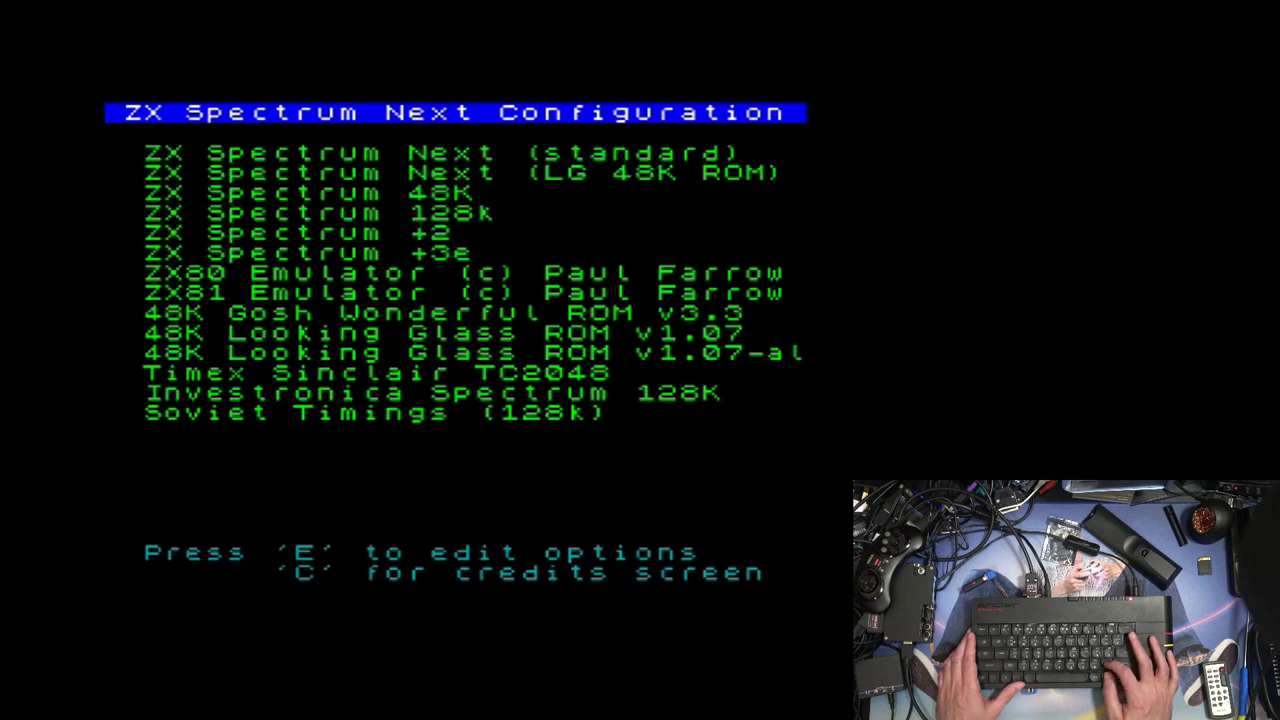
key(Down)
key(Down)
key(Down)
key(Down)
key(Down)
key(Up)
key(Up)
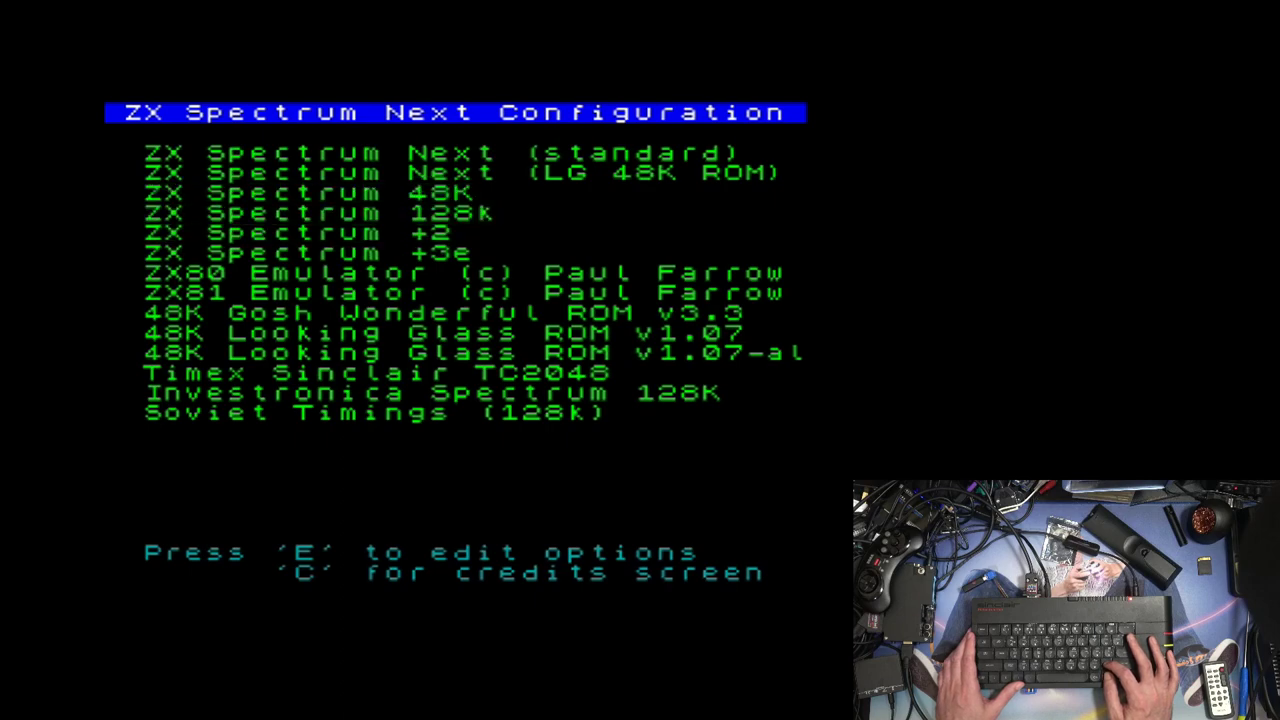
key(Up)
key(Down)
key(Down)
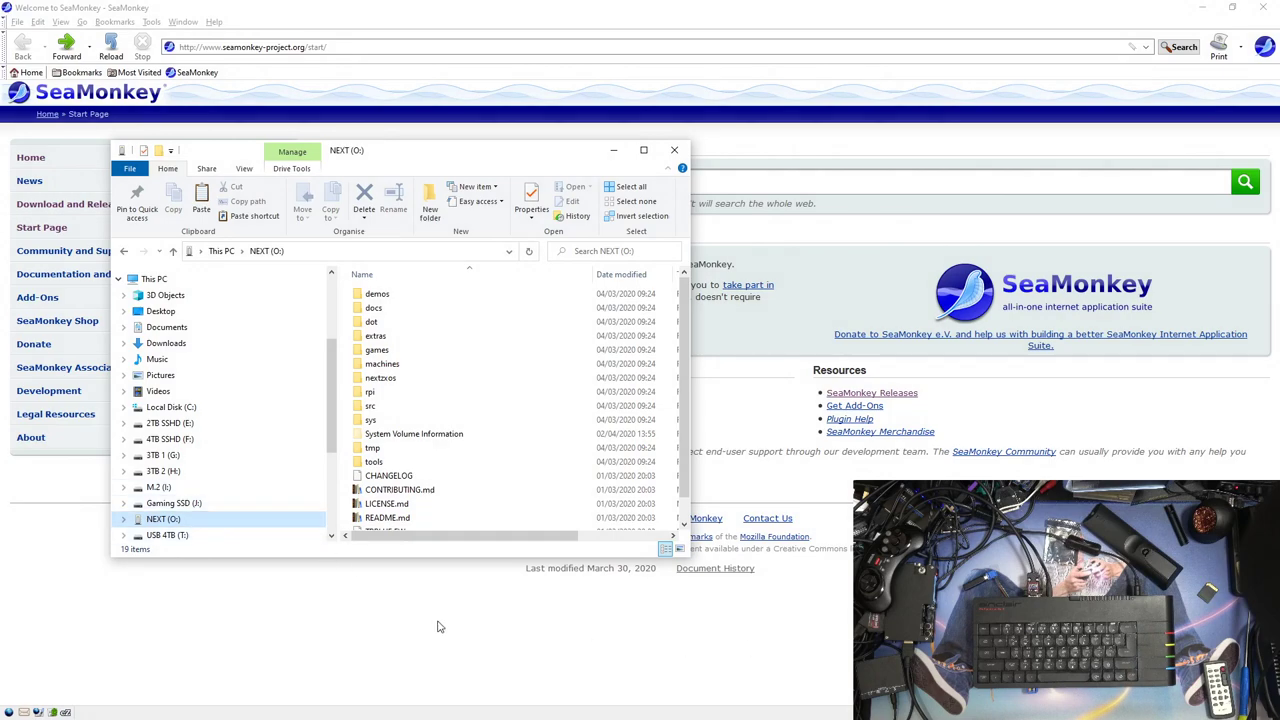
- Switch to SeaMonkey, go forward to the esxdos.org page and save the latest version 0.8.7 archive, esxdos087.zip
click(437, 626)
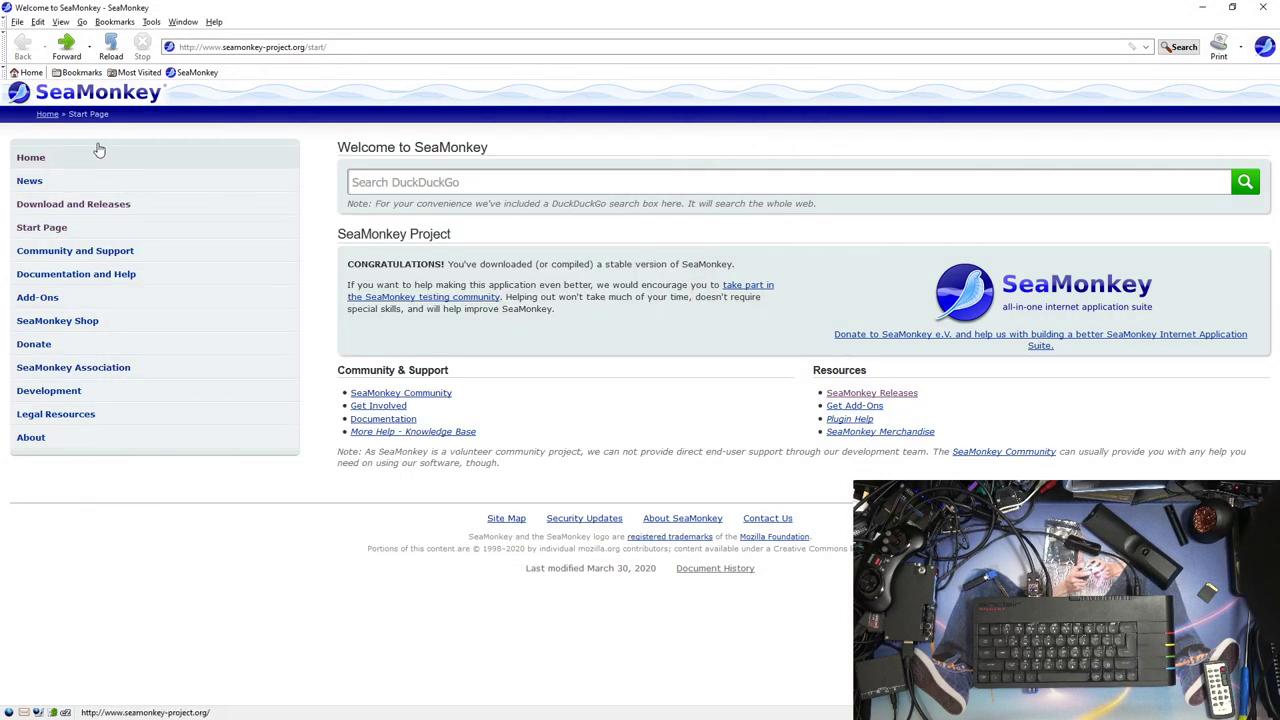
click(66, 45)
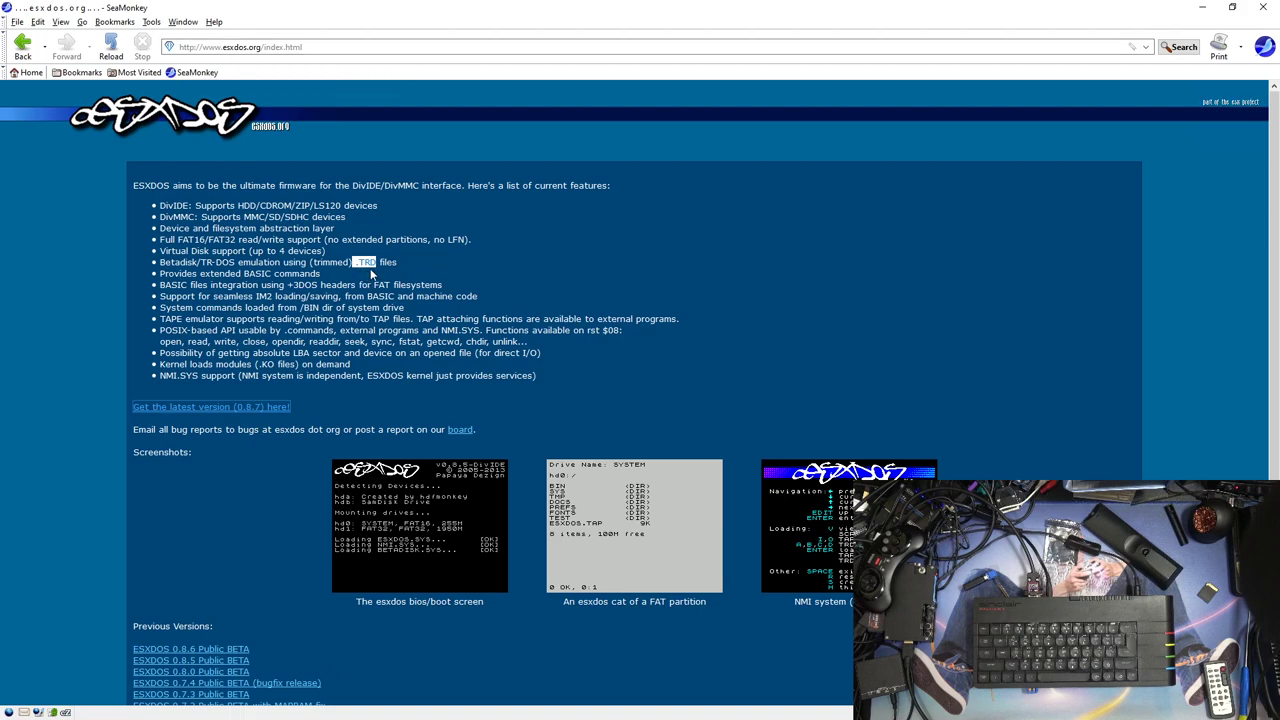
click(262, 408)
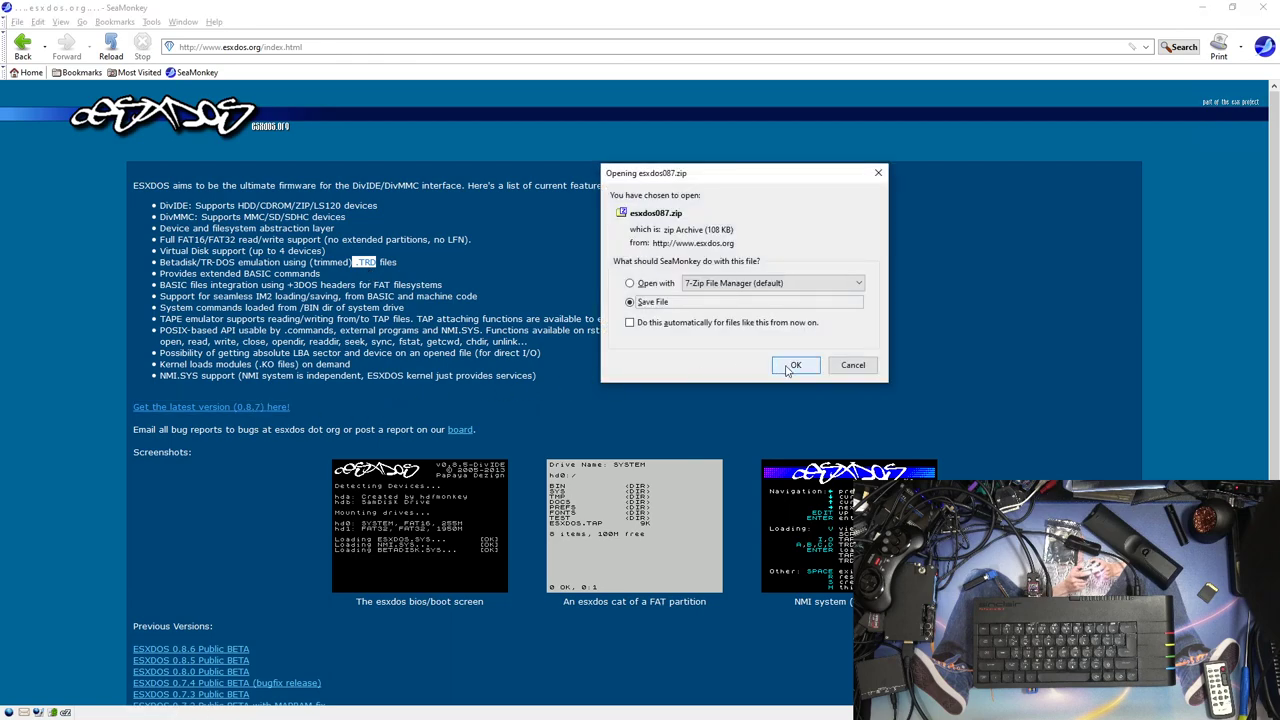
click(792, 365)
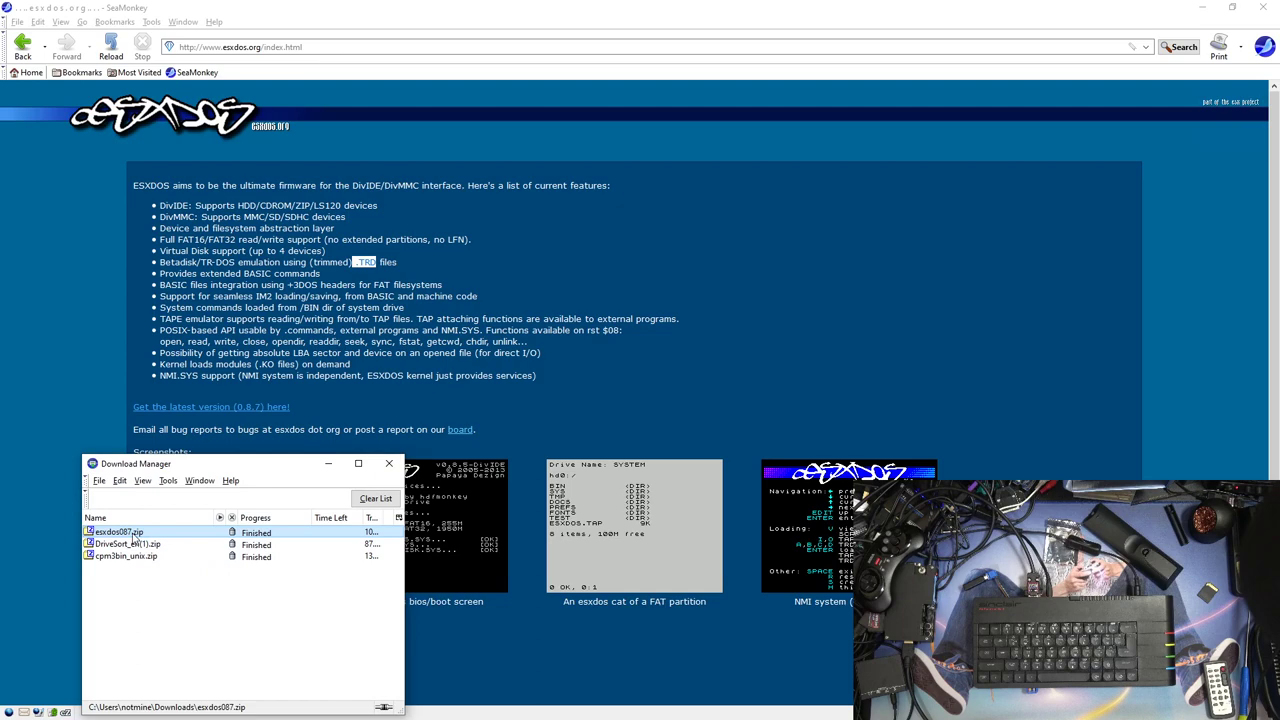
- Open the downloaded esxdos087.zip and extract its BIN, SYS and TMP folders to the root of the NEXT (O:) drive
double_click(213, 530)
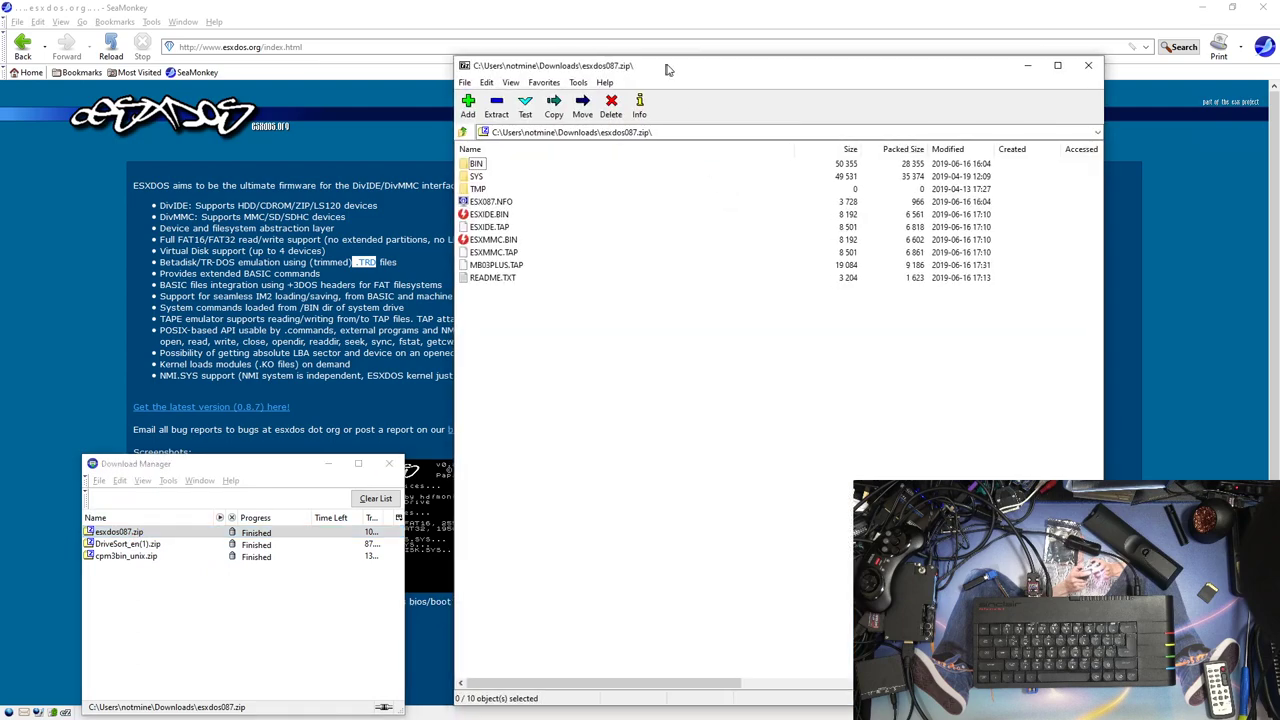
drag(662, 69, 1041, 80)
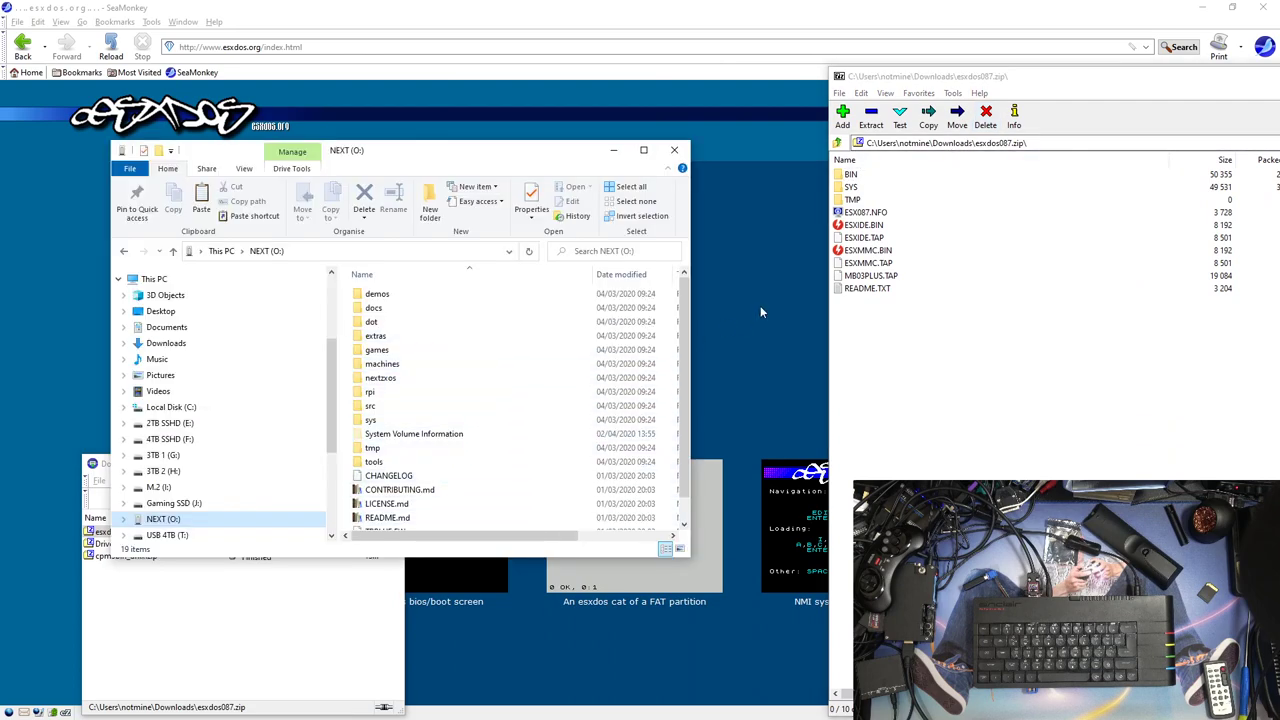
click(851, 175)
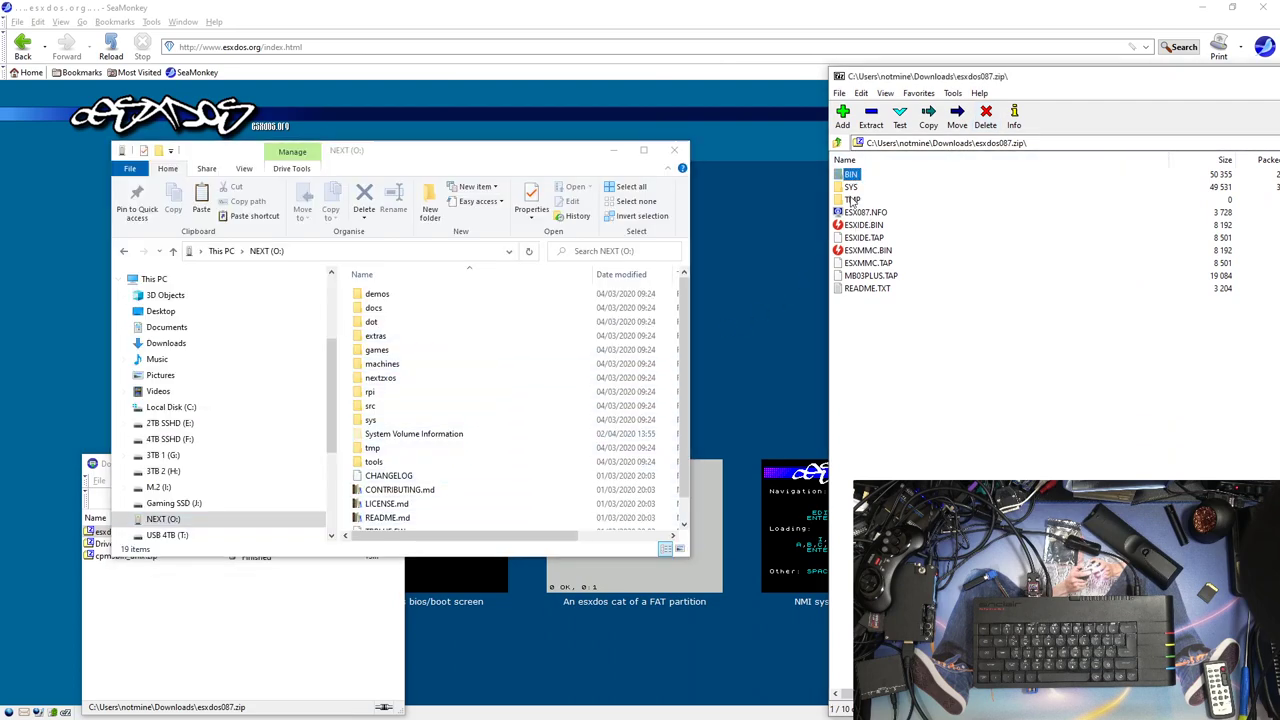
shift+click(853, 200)
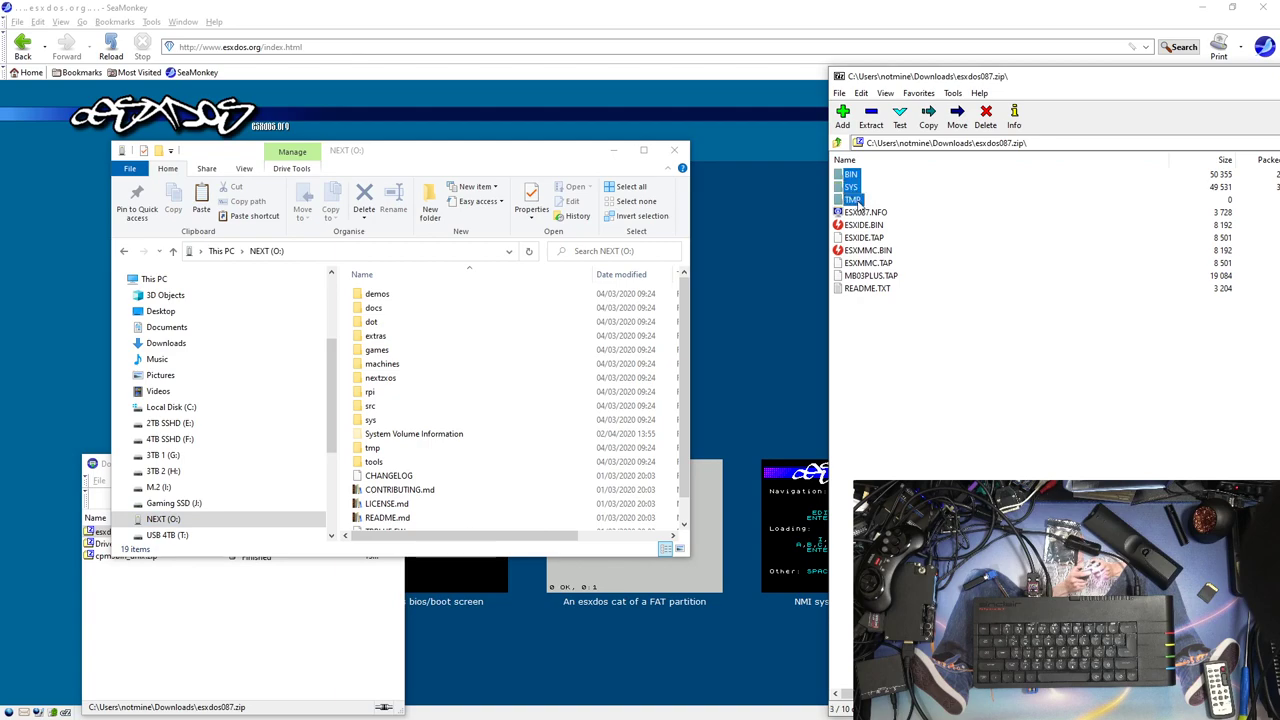
drag(857, 204, 534, 505)
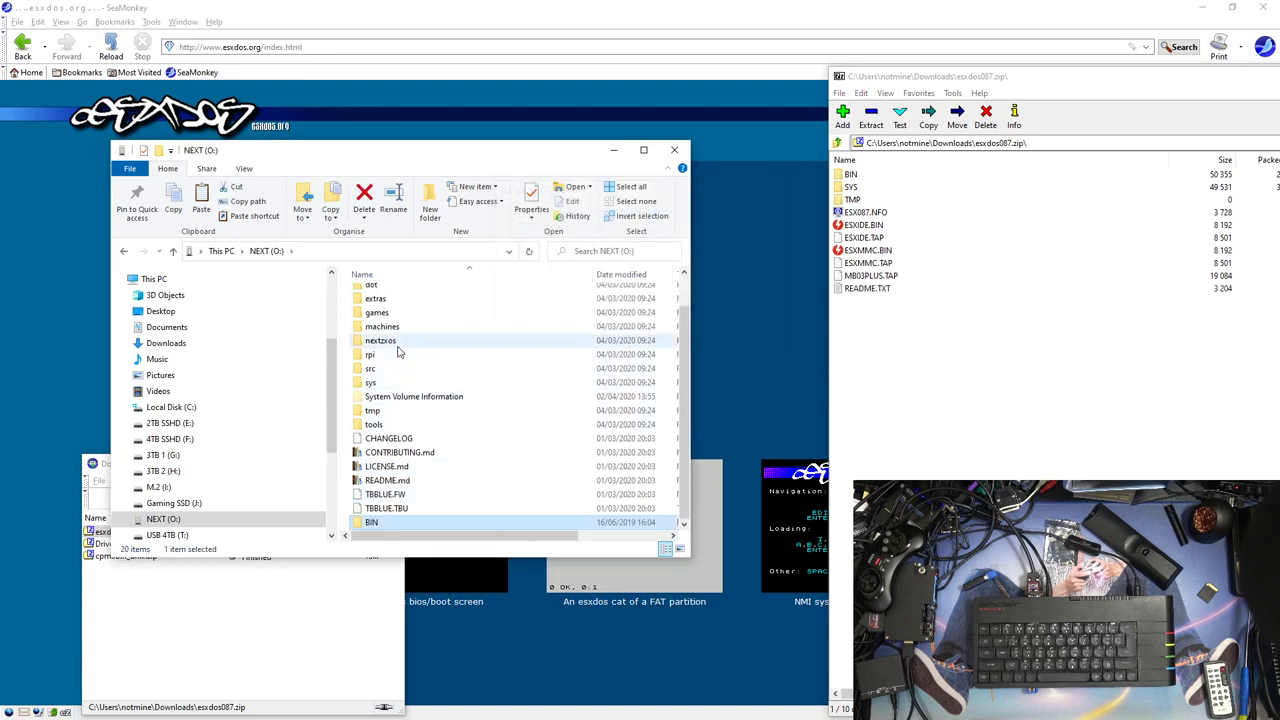
- Copy ESXMMC.BIN from the esxdos archive into the machines\next folder on the NEXT (O:) drive
double_click(388, 326)
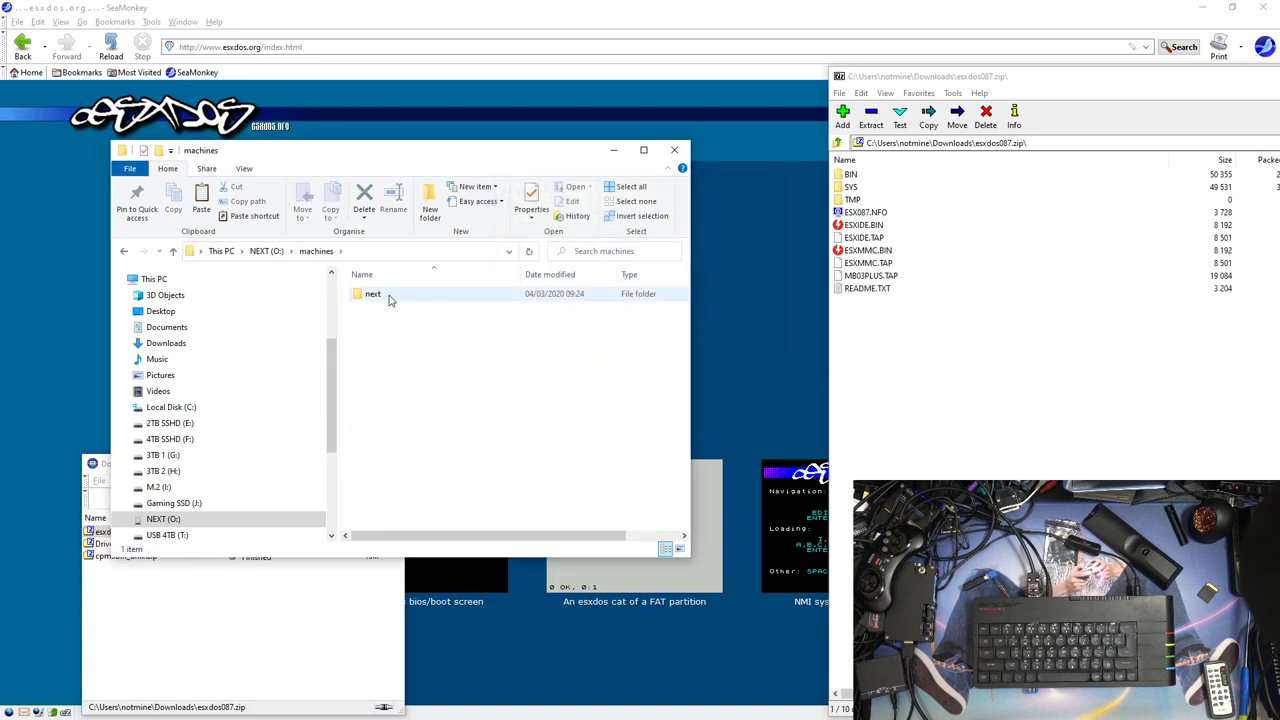
click(390, 298)
double_click(390, 298)
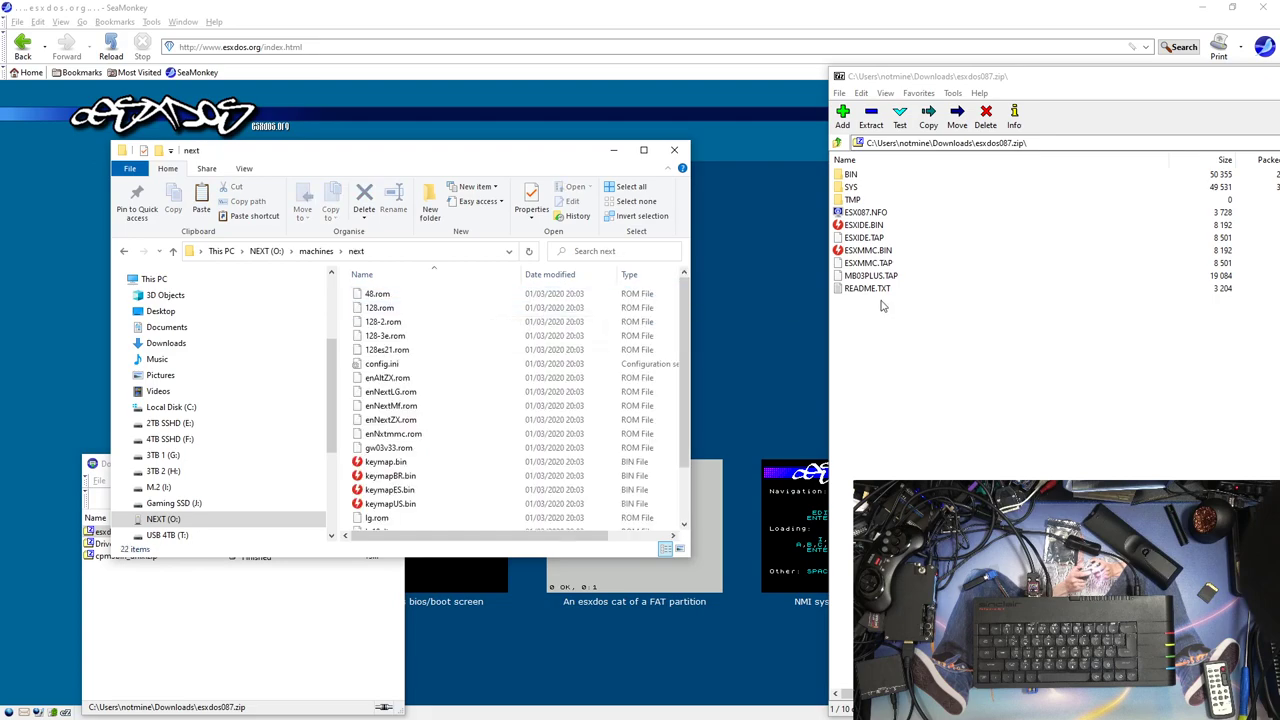
click(873, 251)
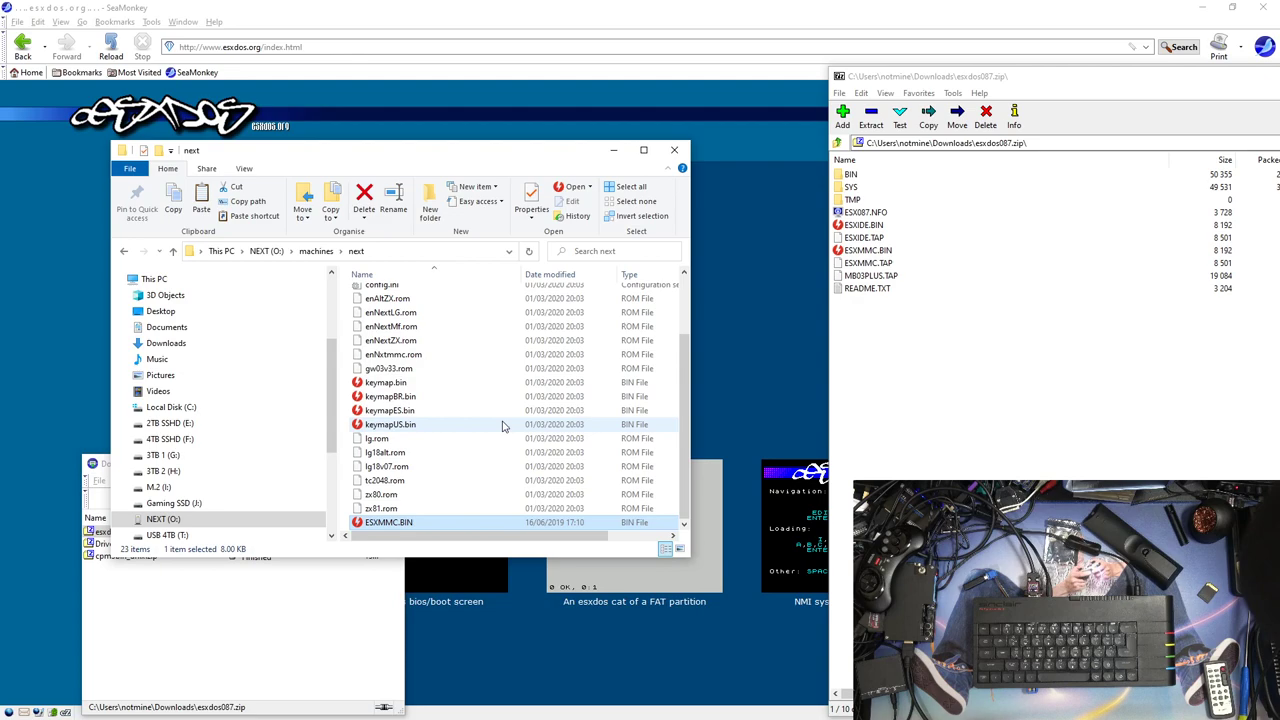
- Open config.ini from the machines\next folder on the NEXT (O:) drive in Notepad++
drag(686, 452, 686, 440)
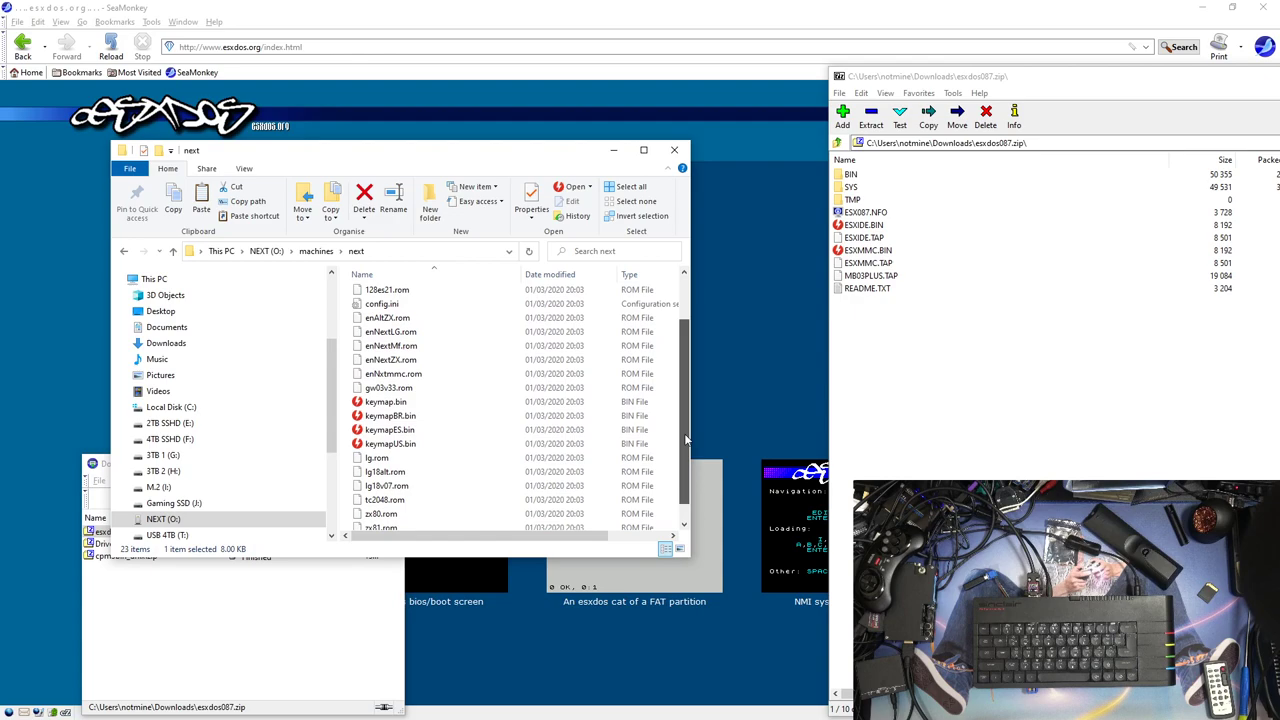
drag(686, 440, 688, 397)
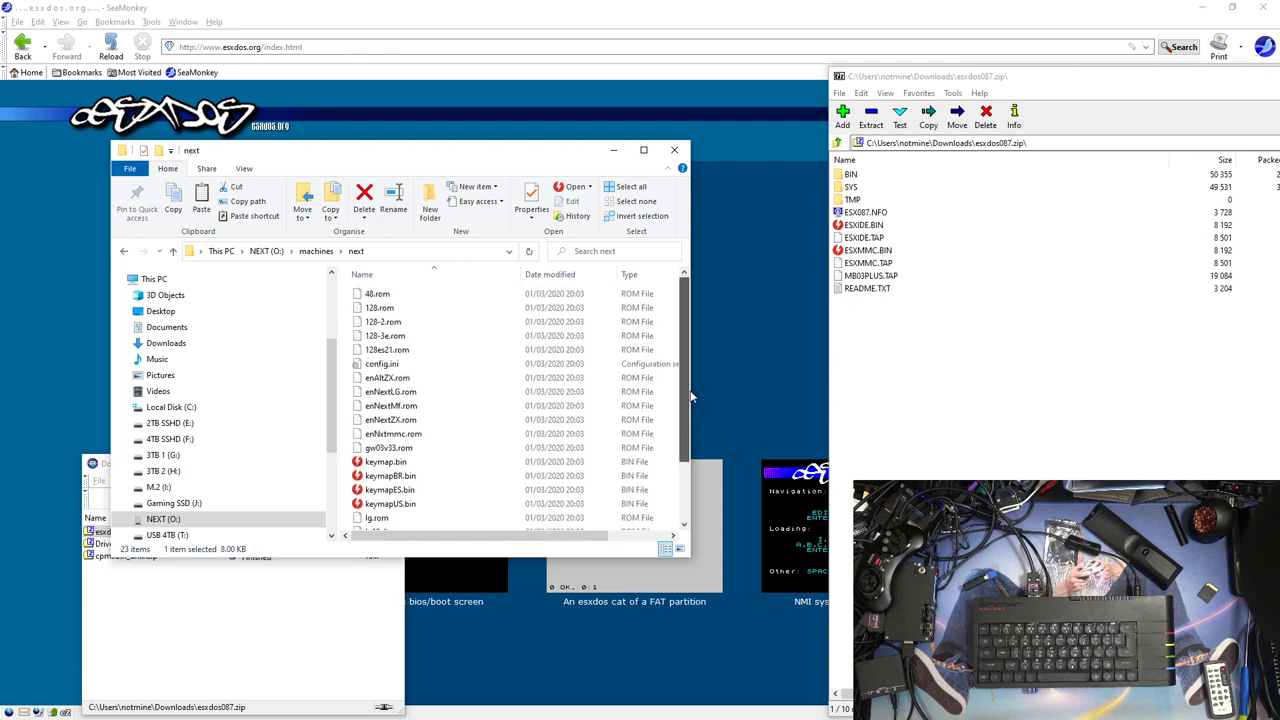
click(405, 366)
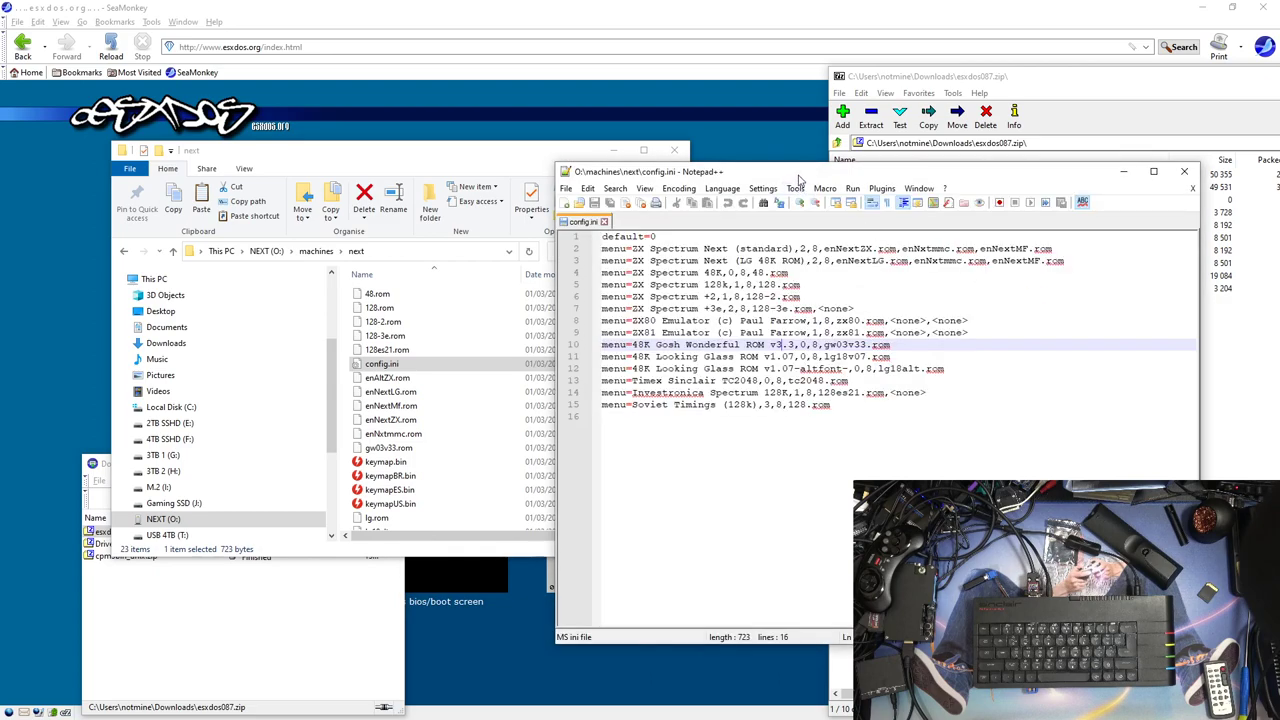
drag(796, 174, 890, 154)
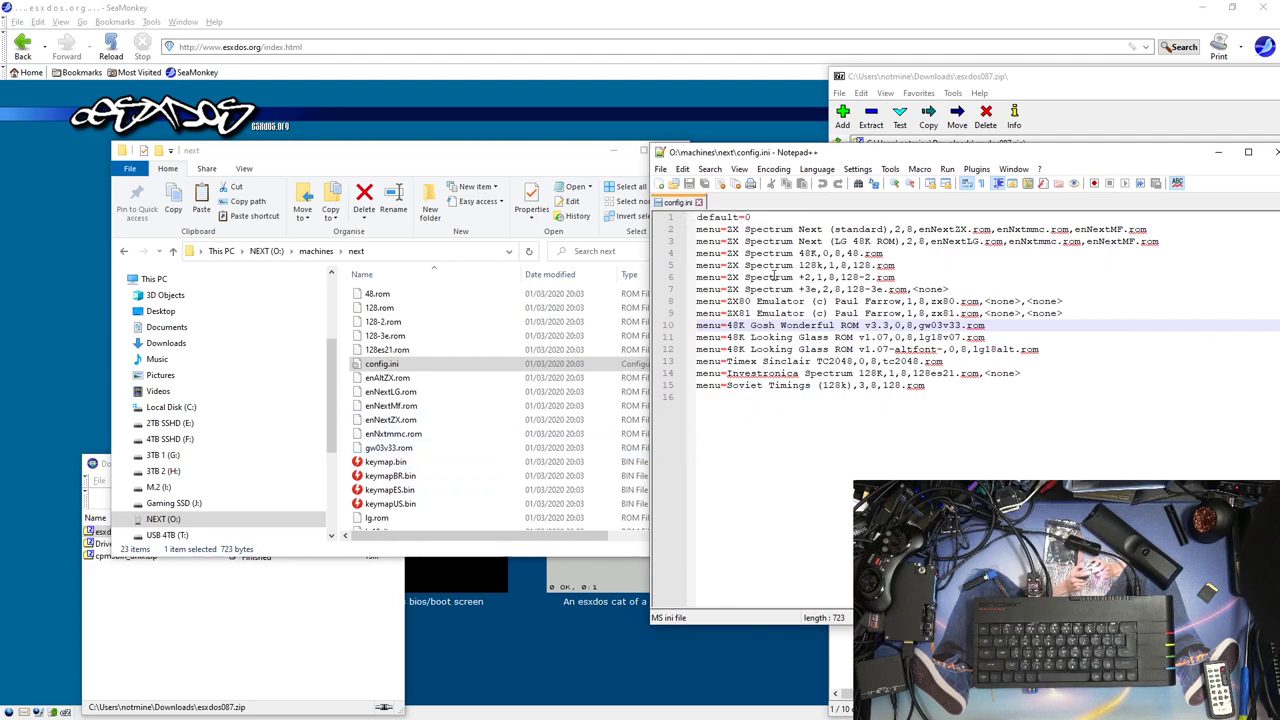
- Duplicate the "menu=ZX Spectrum 128k,1,8,128.rom" entry onto a new line directly below the original
click(900, 265)
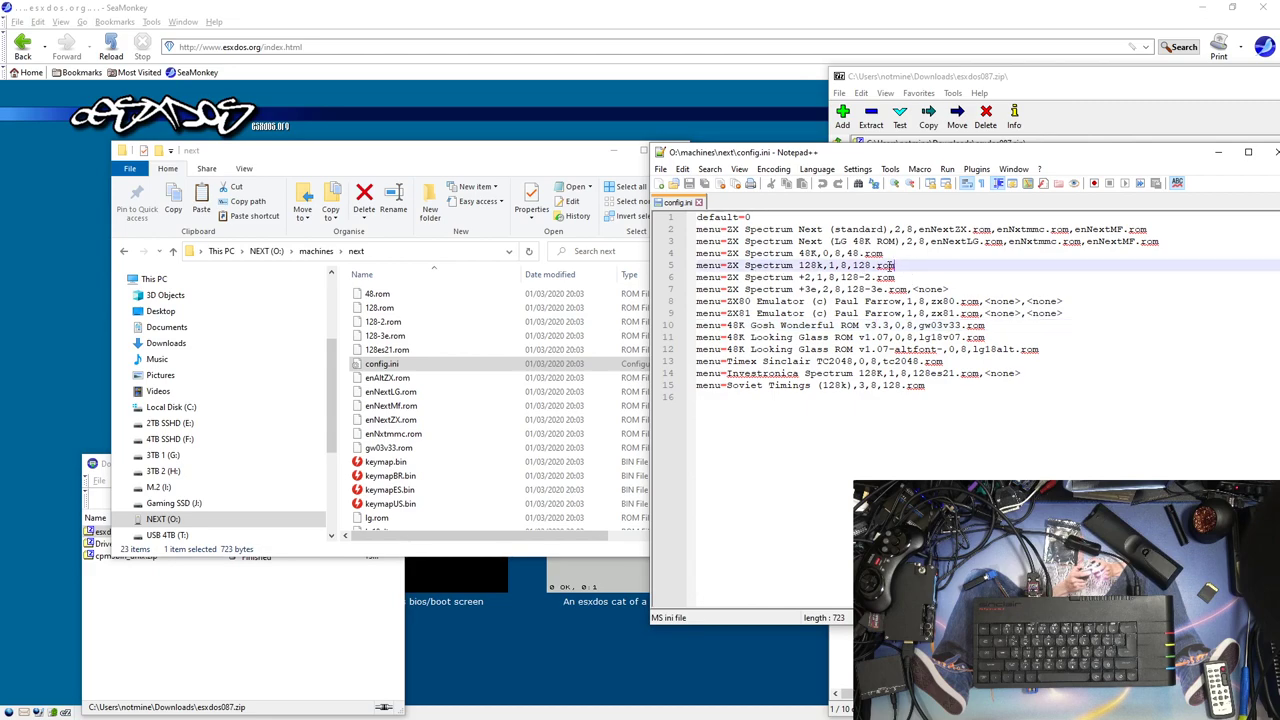
drag(898, 265, 706, 269)
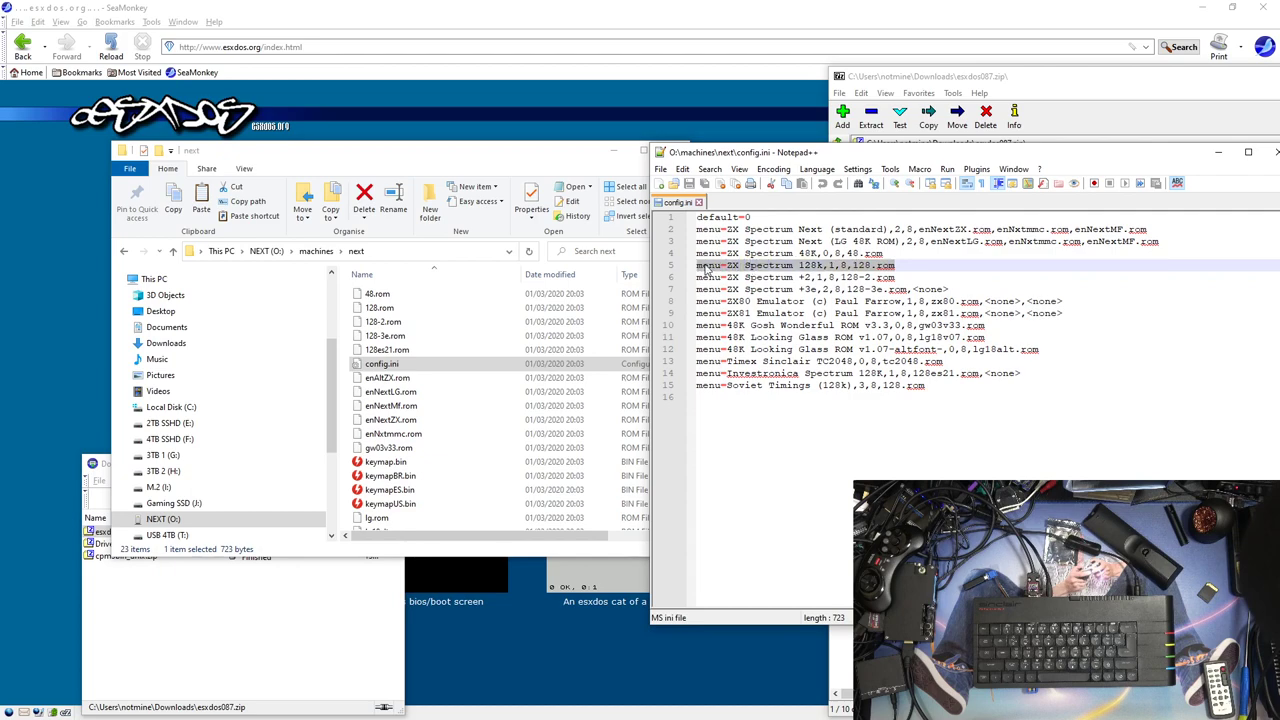
right_click(879, 265)
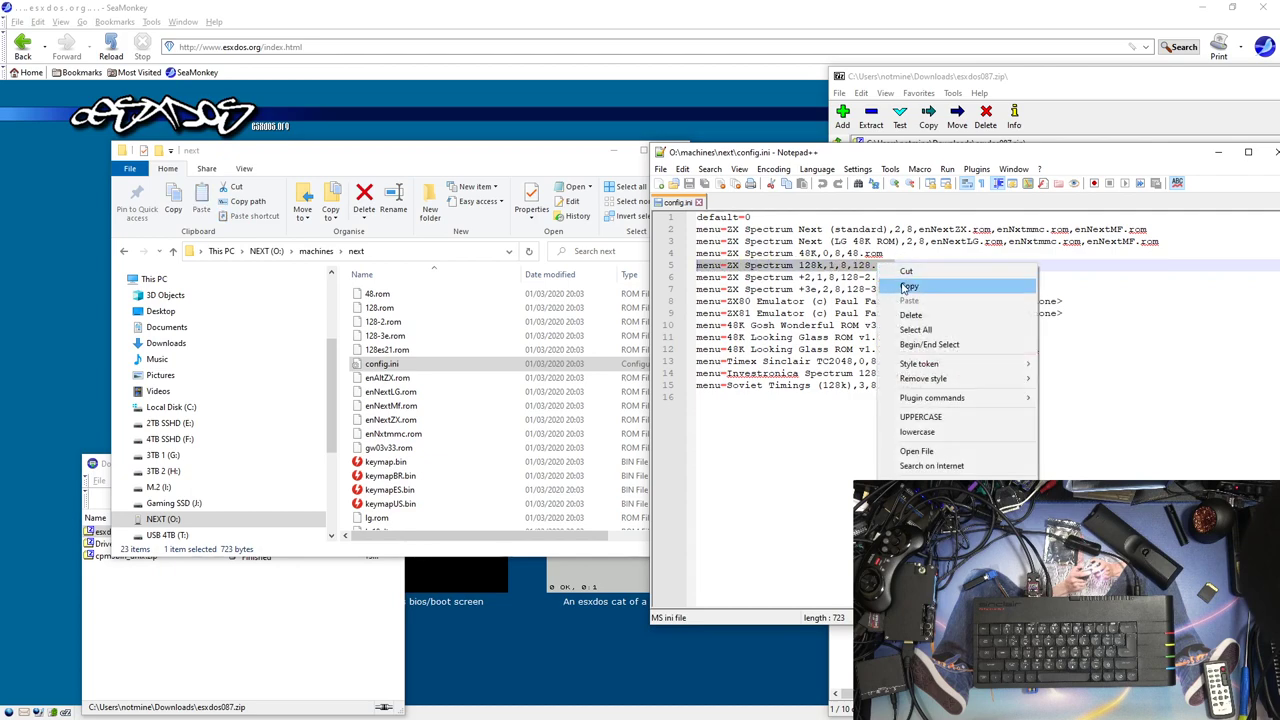
click(907, 287)
click(930, 268)
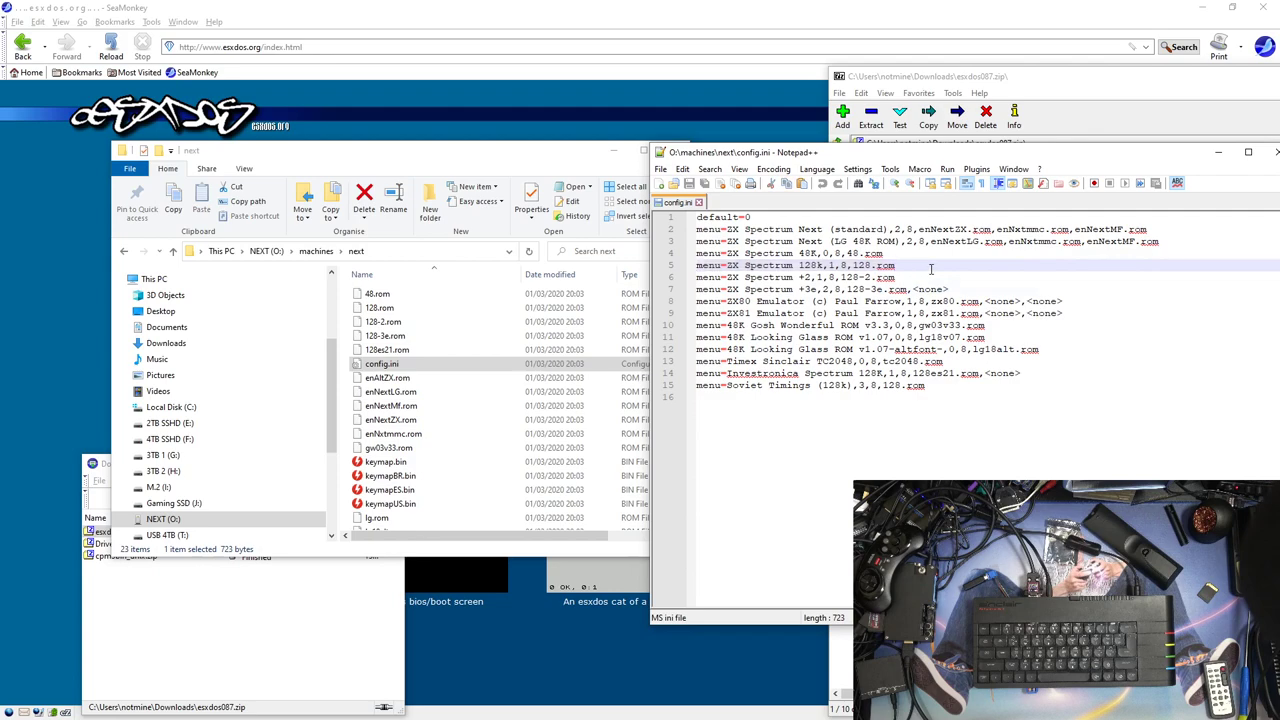
key(Return)
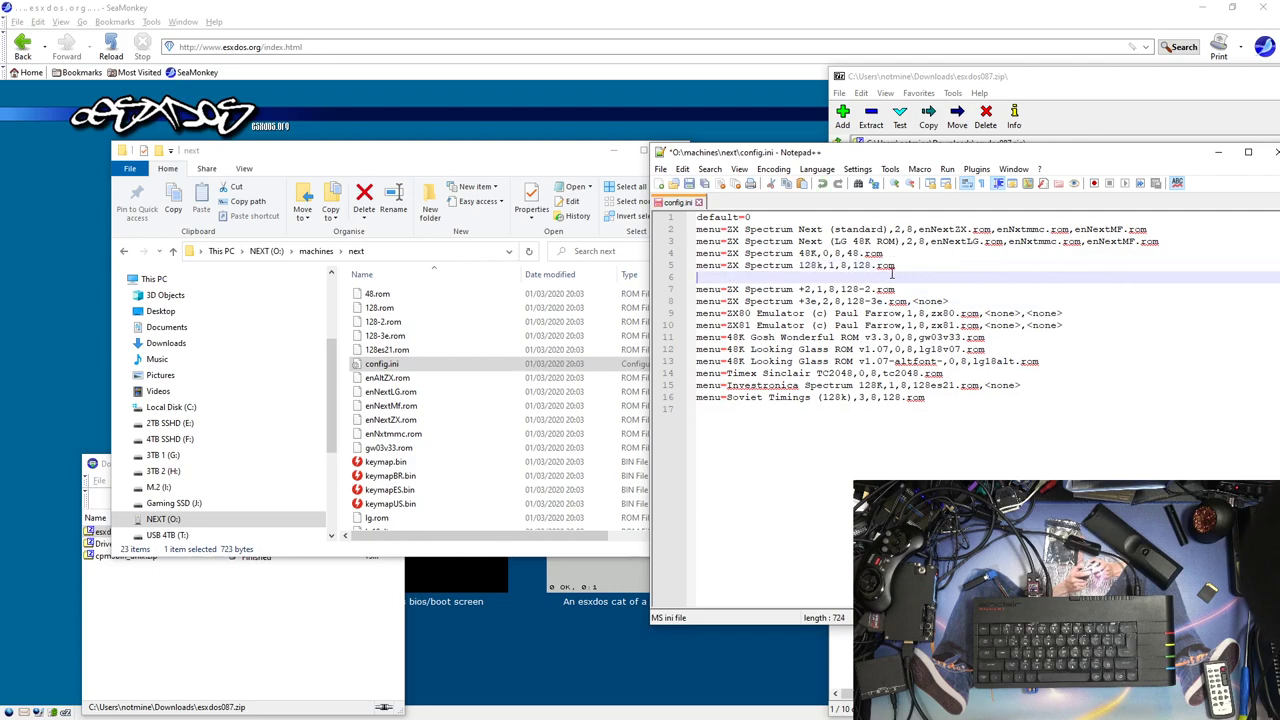
right_click(896, 276)
click(957, 306)
- Change the lowercase k to an uppercase K in the names of both ZX Spectrum 128 entries
key(Up)
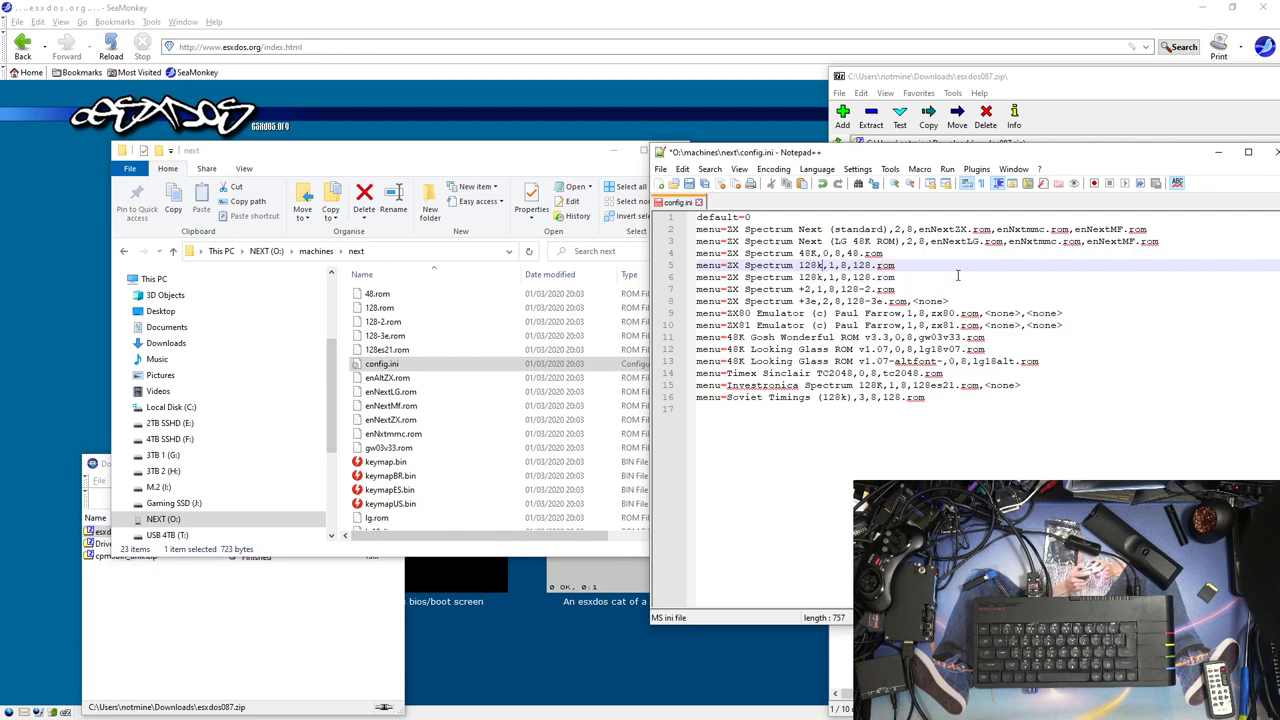
key(BackSpace)
key(ctrl+shift+Down)
text(K)
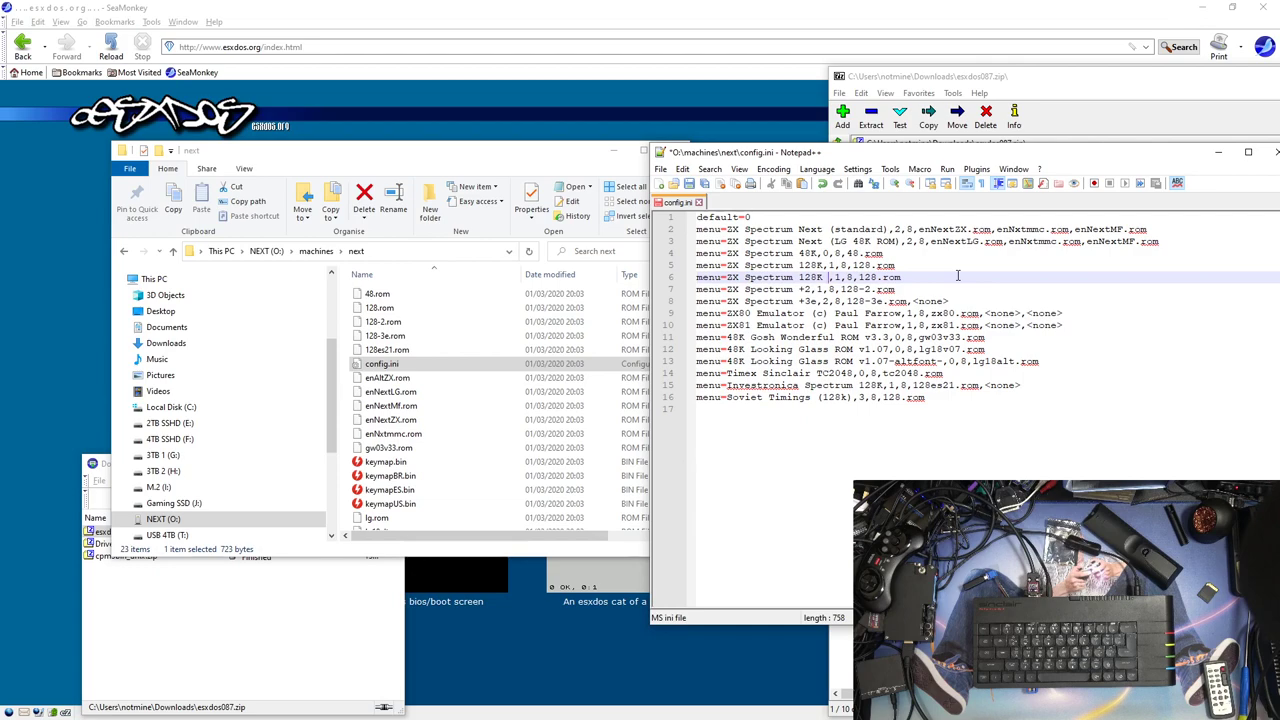
- Rename the duplicated entry to ZX Spectrum 128K DivMMC and append ",esxmmc.bin,<none>" after 128.rom
text(DivMMC)
text(esxmmc.bin,<none)
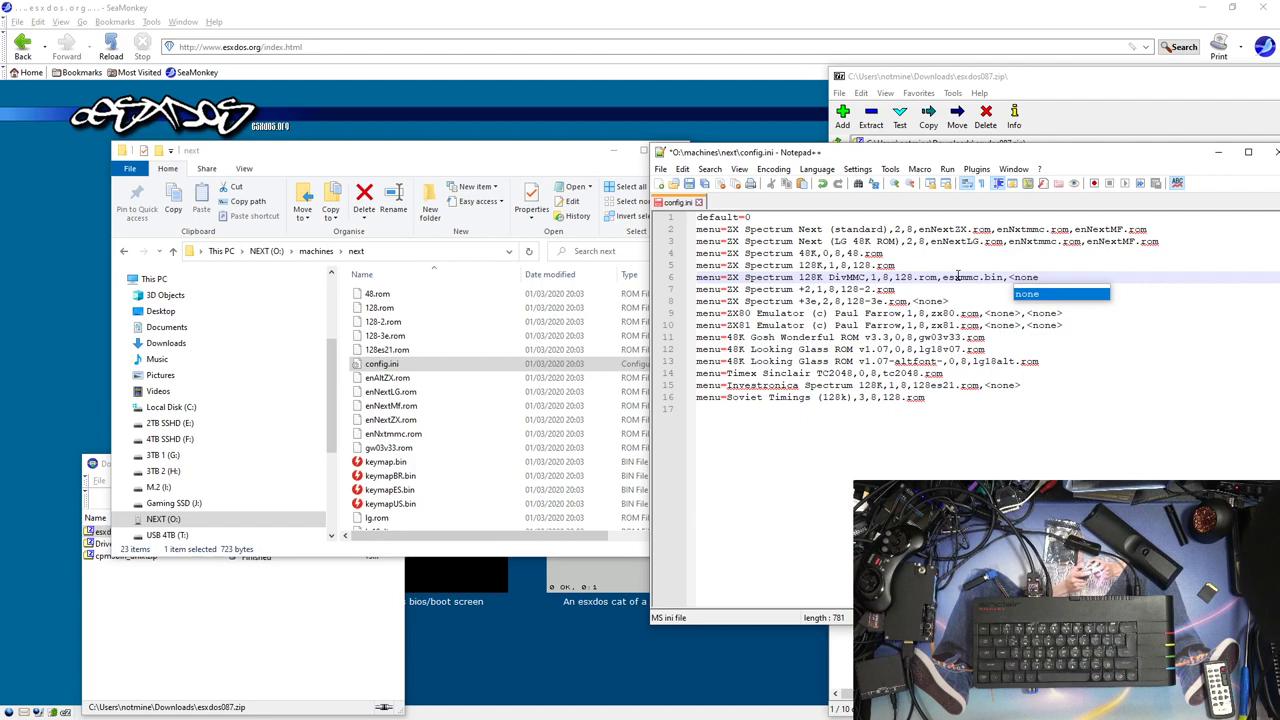
text(>)
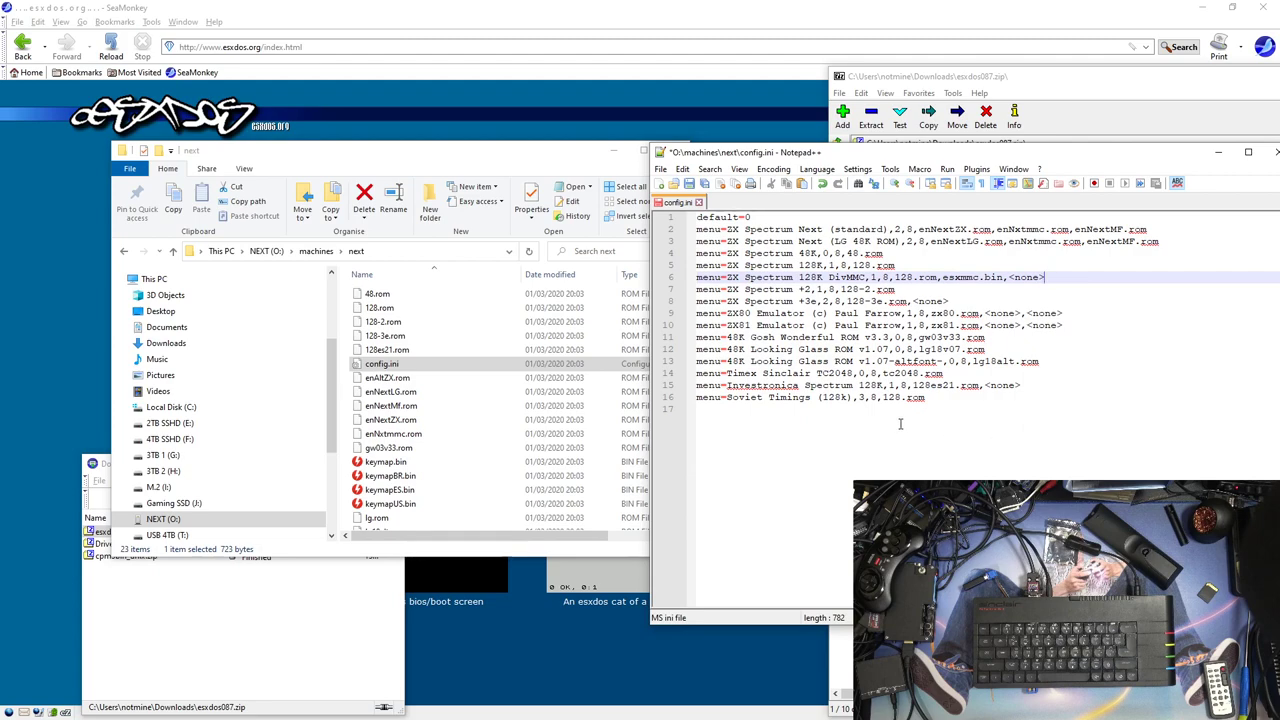
- Save config.ini and close the editor, the esxdos087.zip archive and the folder window
click(689, 184)
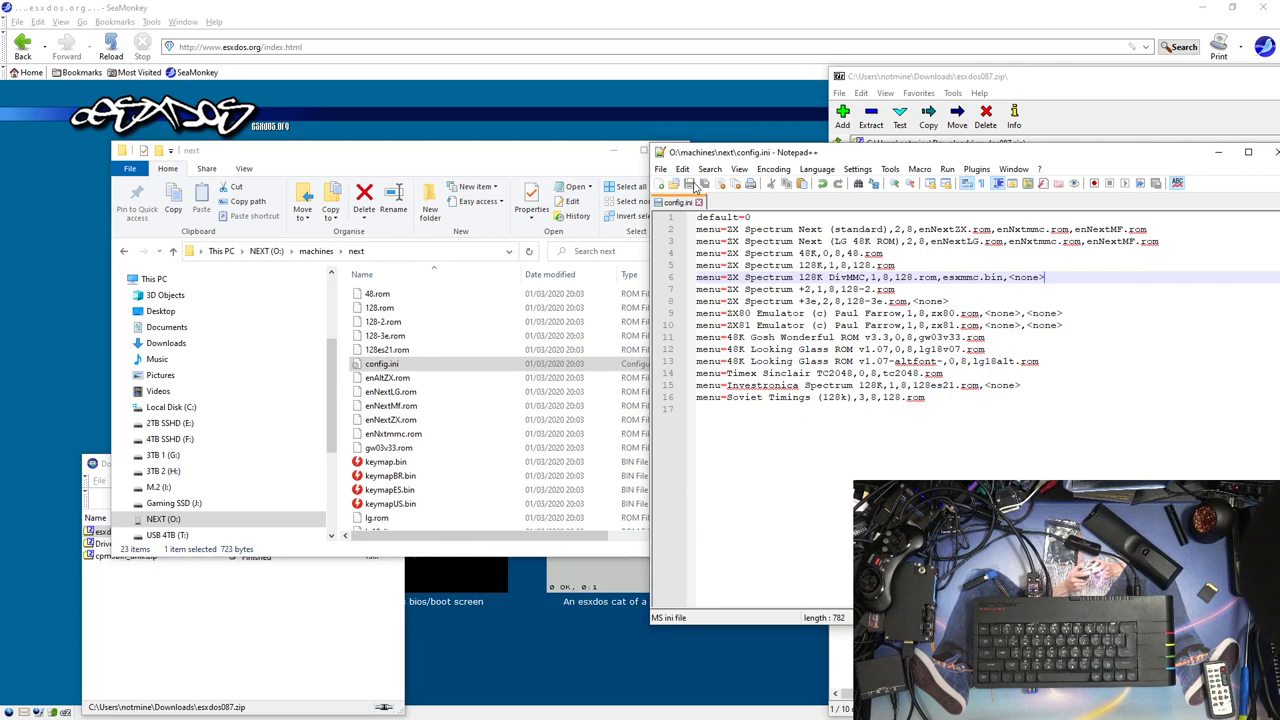
drag(1149, 157, 876, 167)
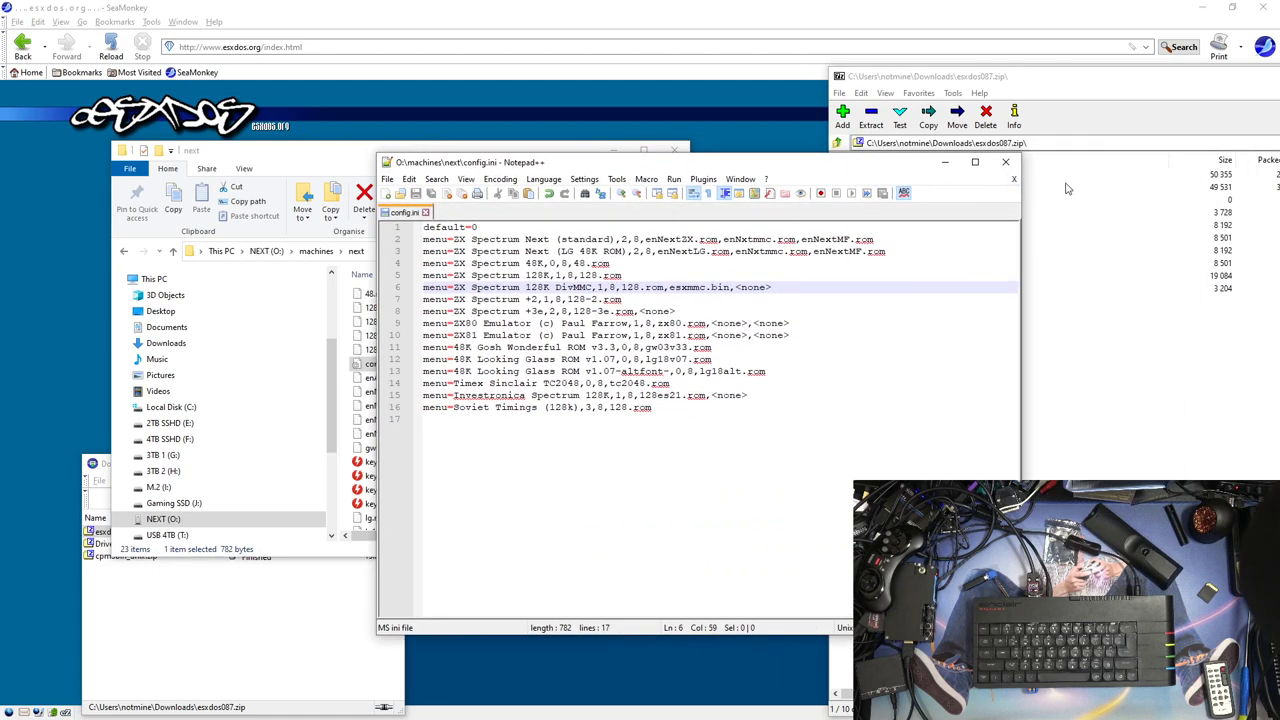
click(1006, 163)
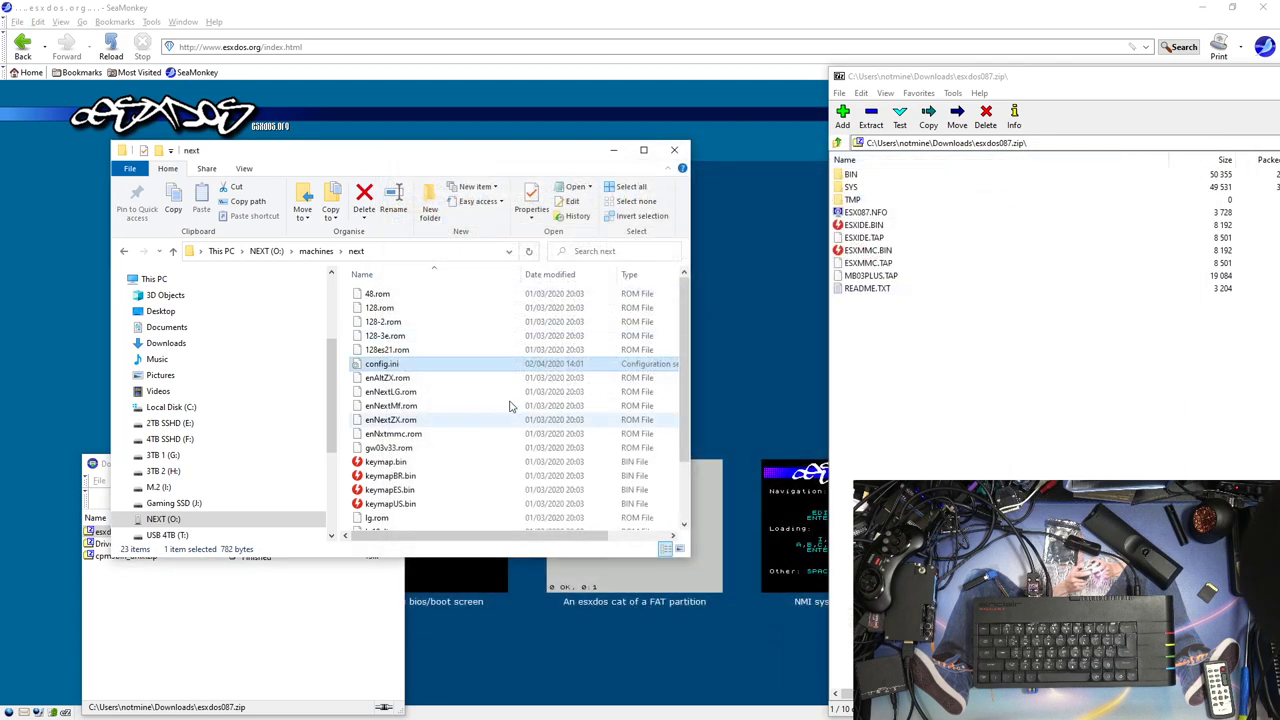
drag(1078, 78, 781, 100)
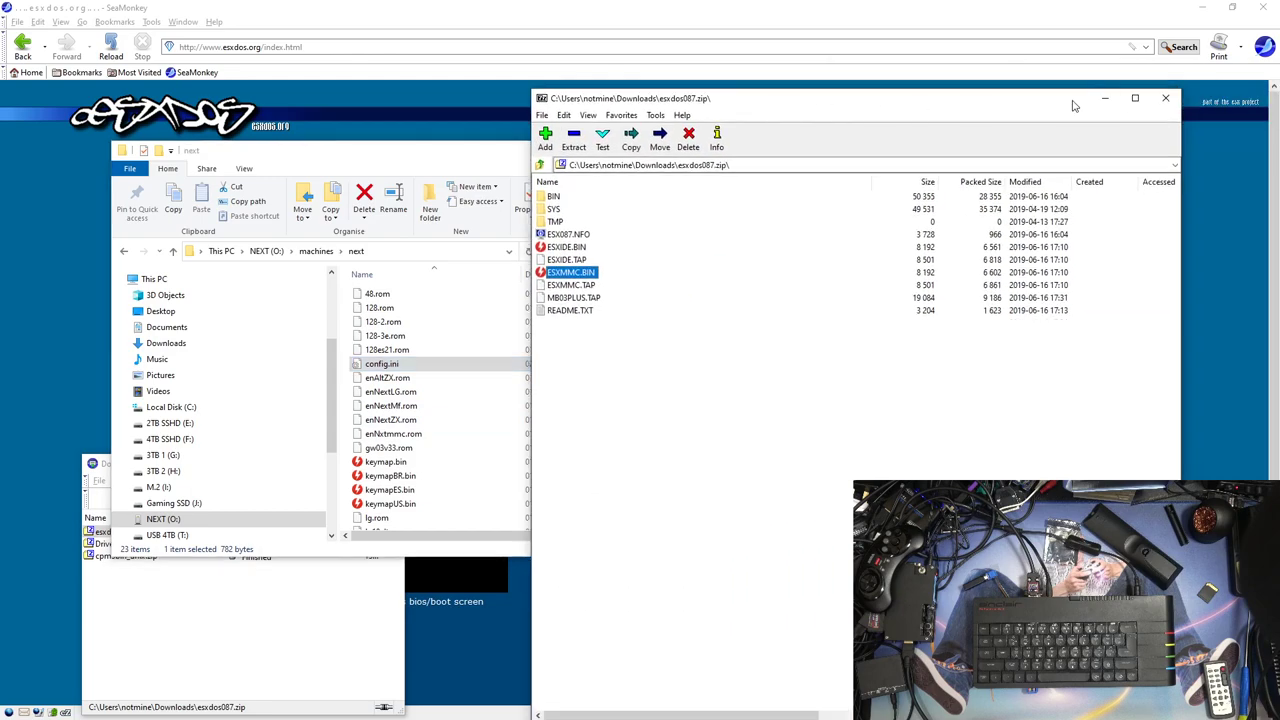
click(1168, 97)
click(672, 153)
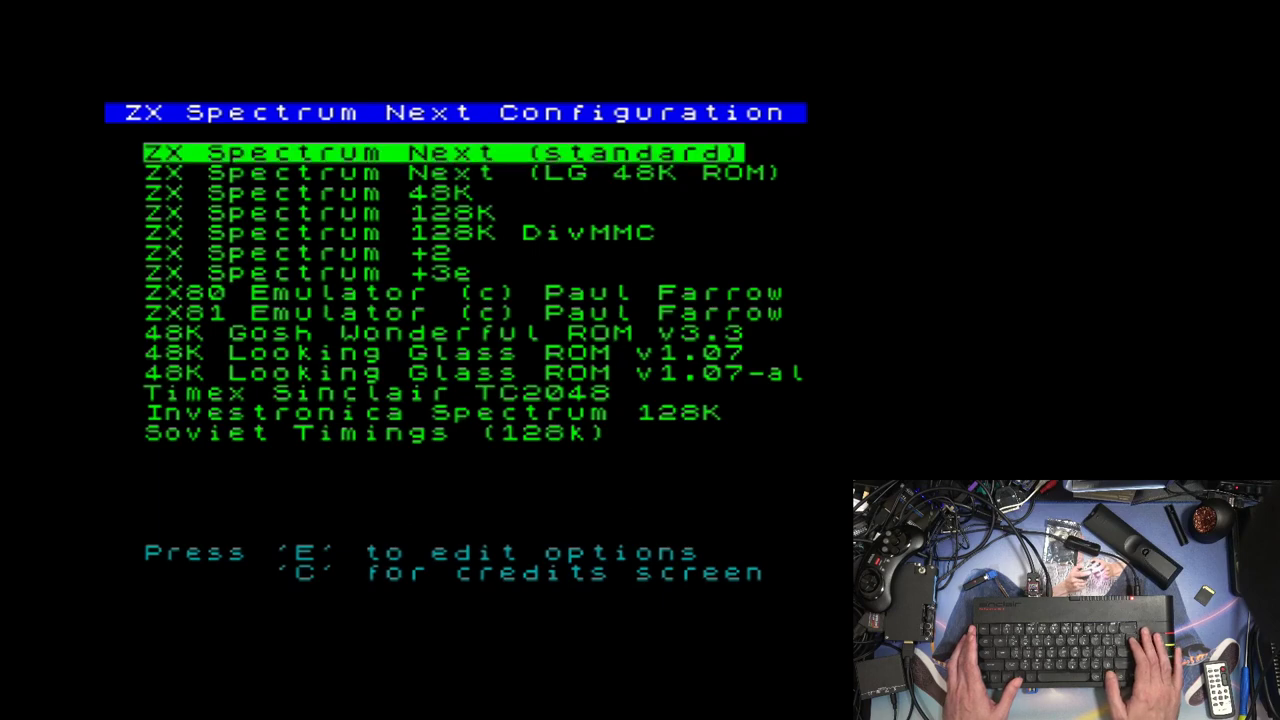
- Boot the ZX Spectrum 128K DivMMC machine from the ZX Spectrum Next configuration menu
key(Down)
key(Down)
key(Down)
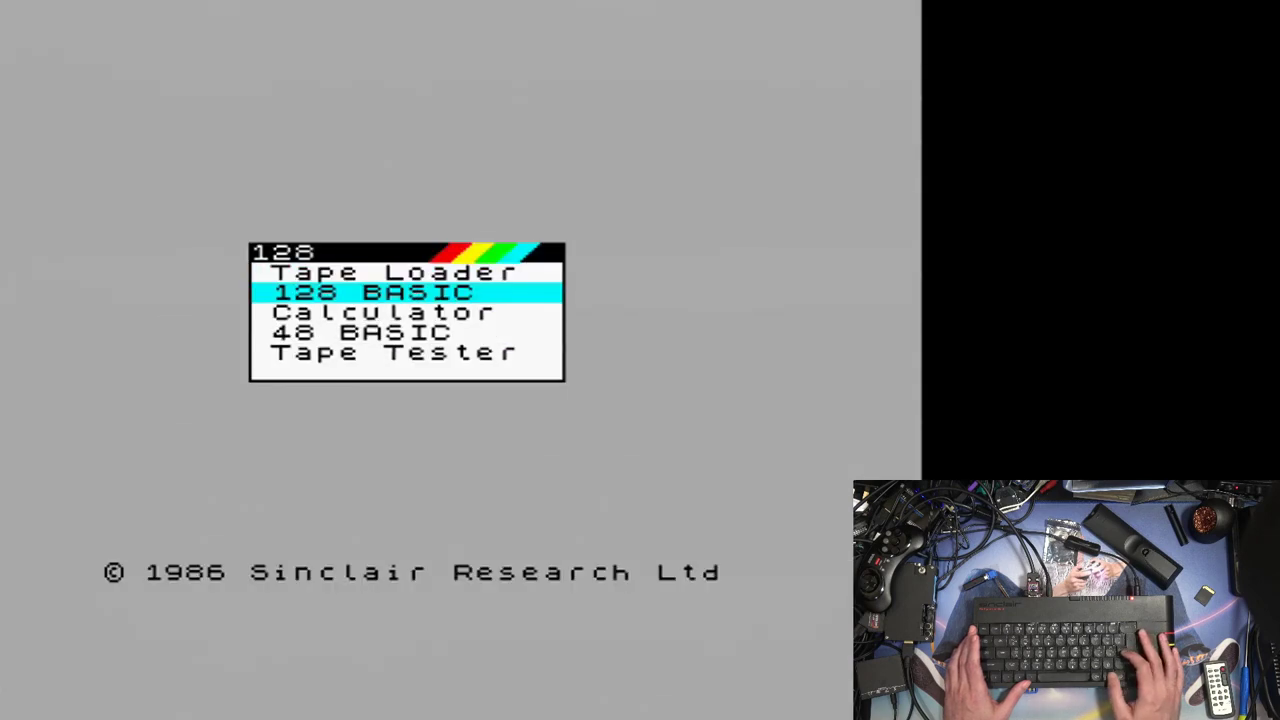
key(Down)
key(Up)
key(Up)
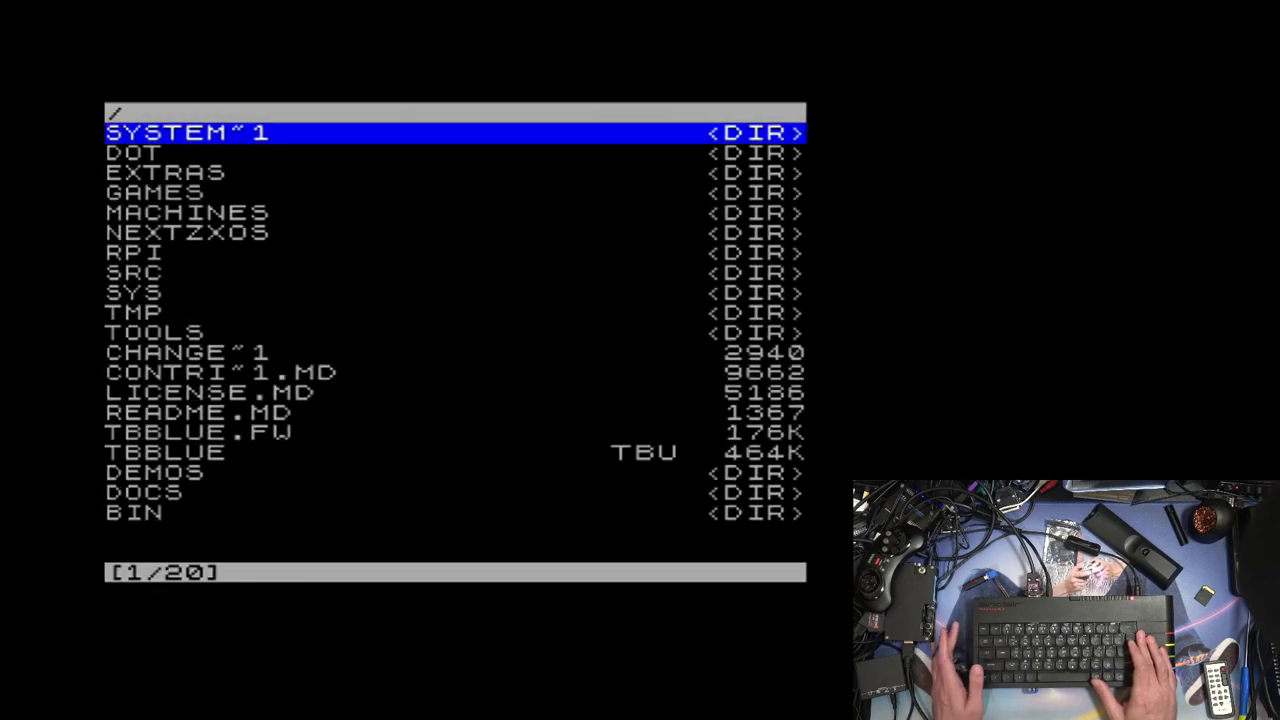
- Browse the SD card's root listing in the esxDOS file browser and open the DEMOS folder
key(Down)
key(Down)
key(Down)
key(Down)
key(Down)
key(Down)
key(Down)
key(Down)
key(Down)
key(Down)
key(Down)
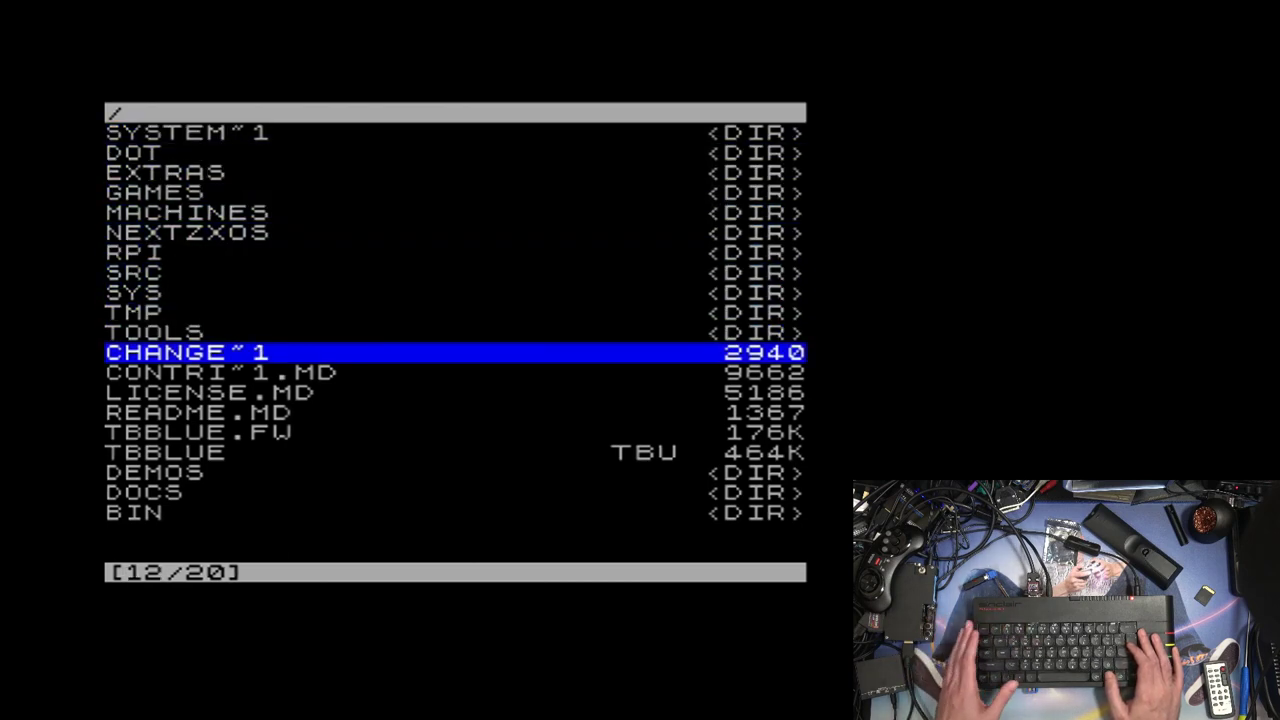
key(Down)
key(Down)
key(Down)
key(Down)
key(Down)
key(Down)
key(Down)
key(Down)
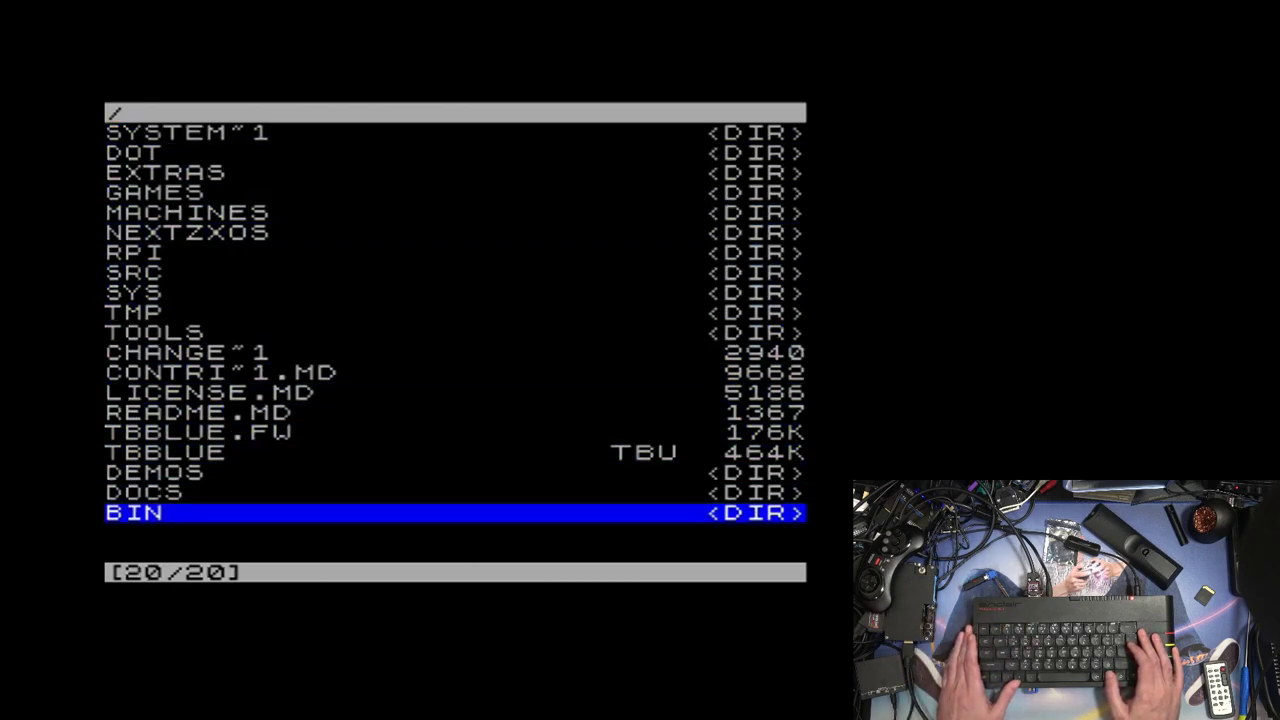
key(Up)
key(Up)
key(Return)
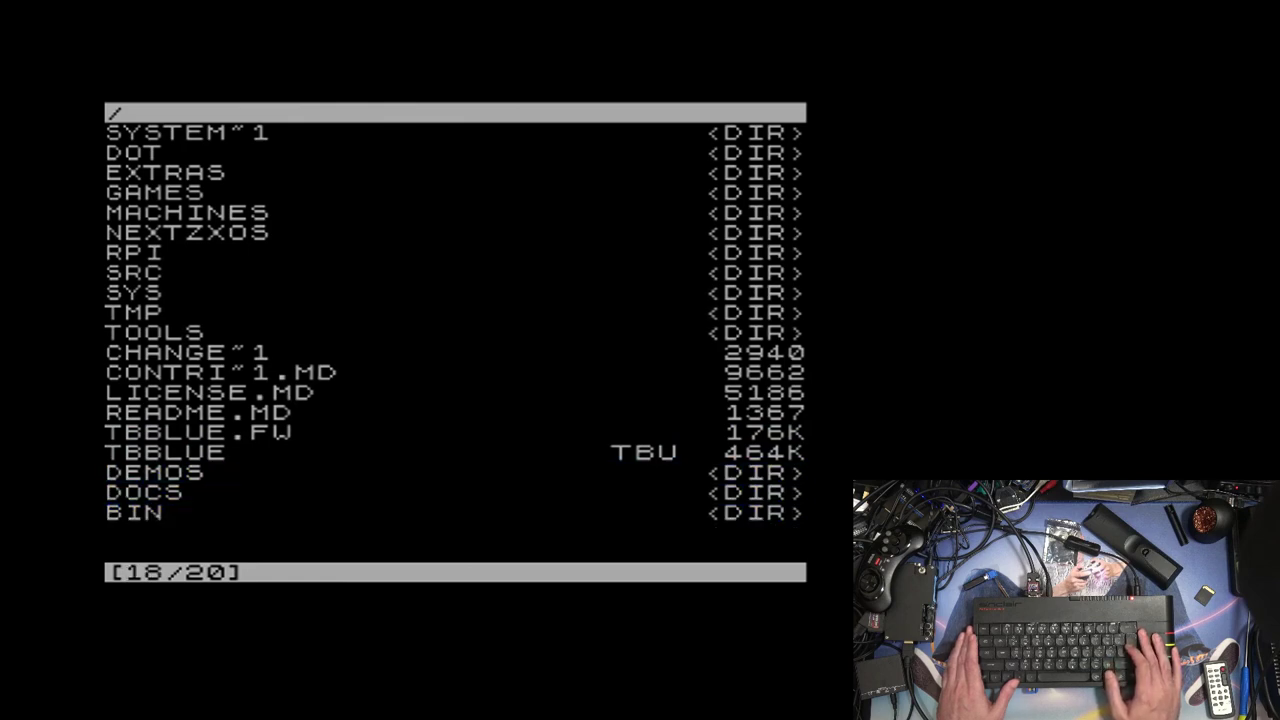
- Open the AAA folder at the end of the DEMOS listing
key(Down)
key(Down)
key(Down)
key(Down)
key(Down)
key(Down)
key(Down)
key(Down)
key(Down)
key(Down)
key(Down)
key(Down)
key(Down)
key(Down)
key(Down)
key(Down)
key(Down)
key(Down)
key(Down)
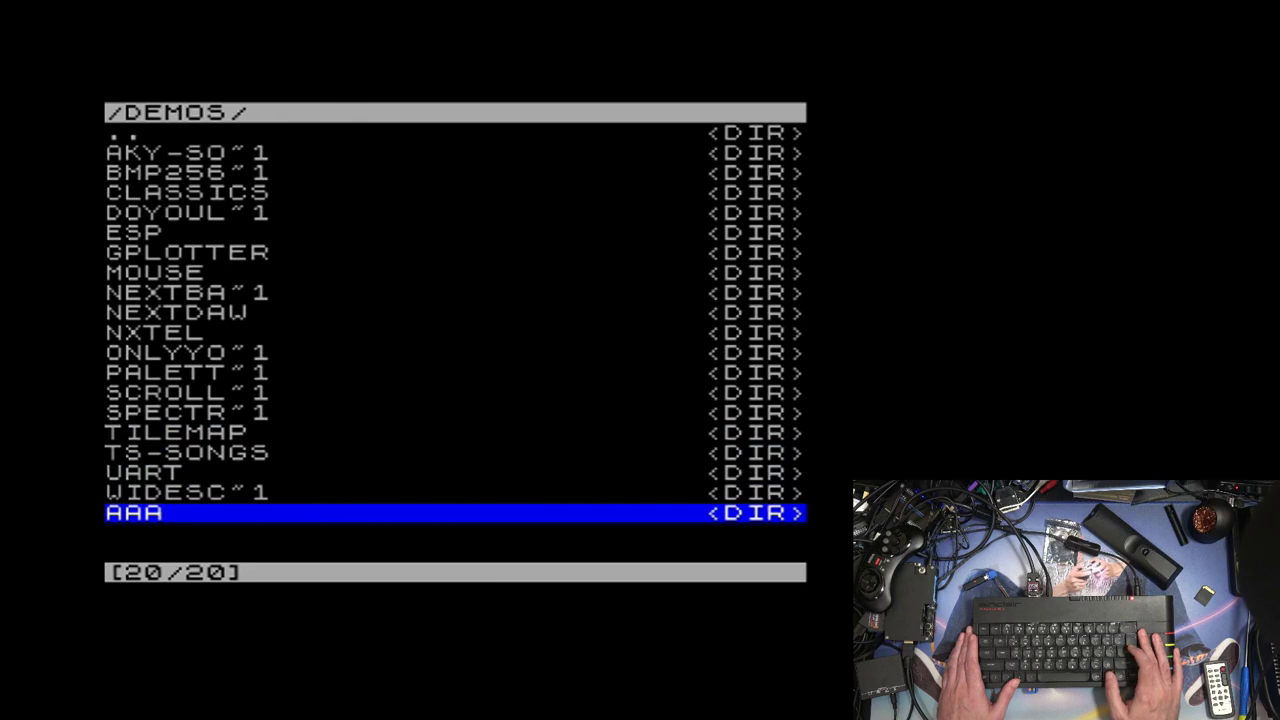
key(Return)
- Launch the AAA-PA~1 TRD disk image from /DEMOS/AAA/ and return to the file browser
key(Down)
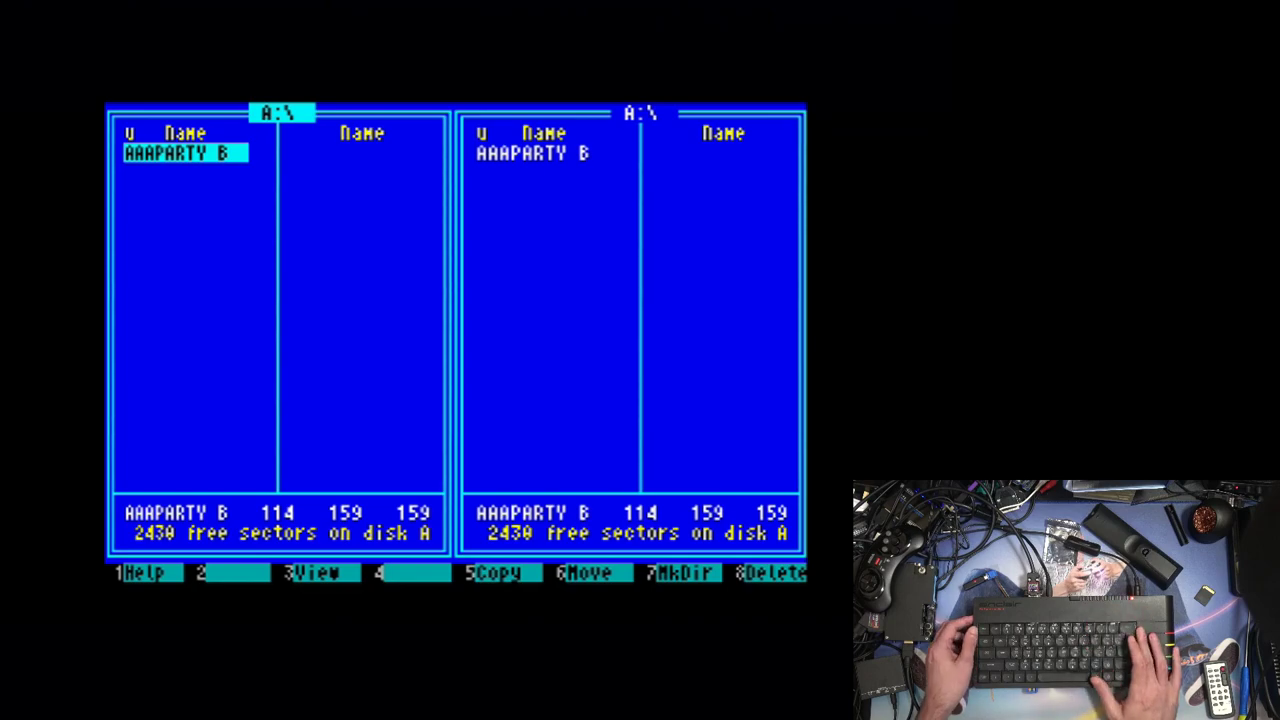
key(Return)
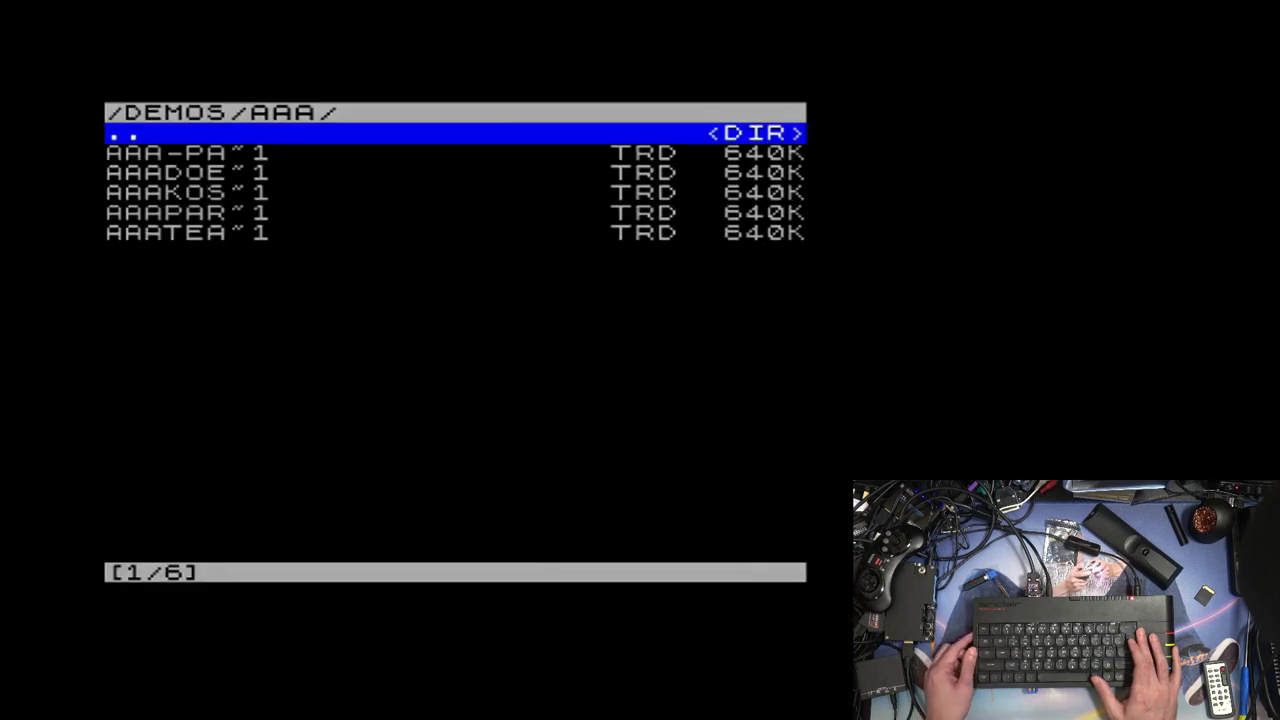
key(Down)
key(Return)
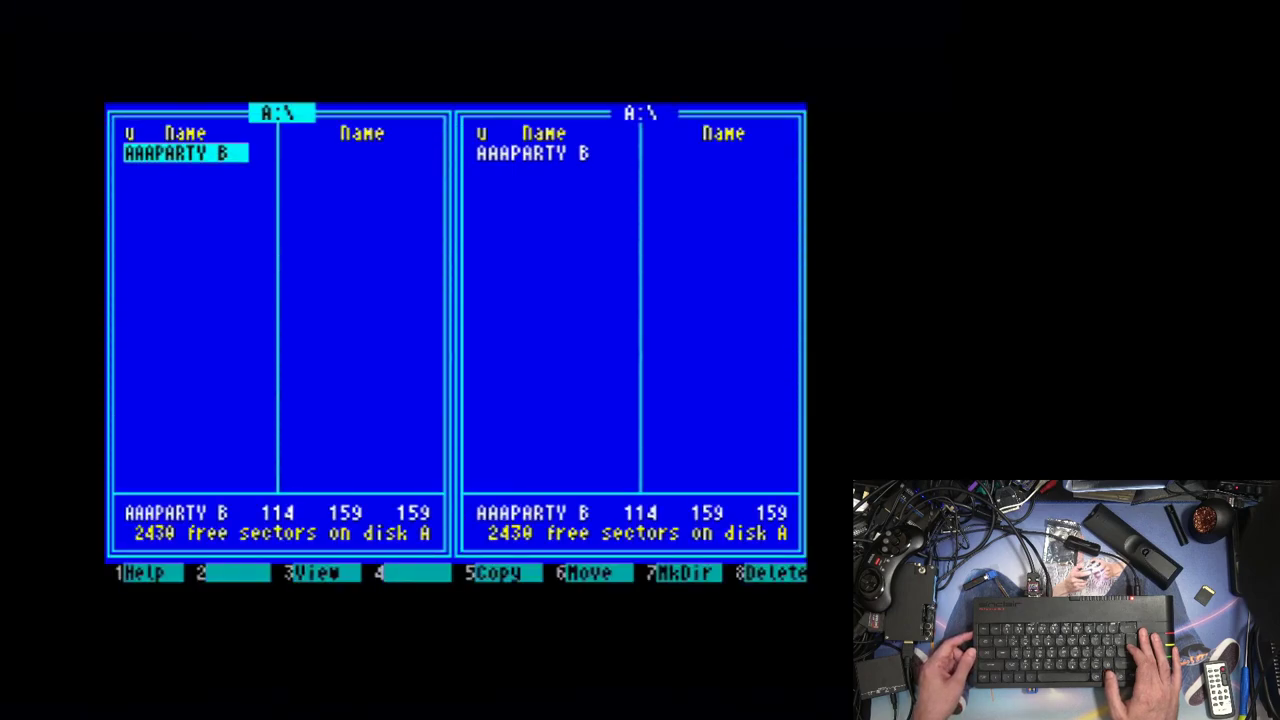
key(Escape)
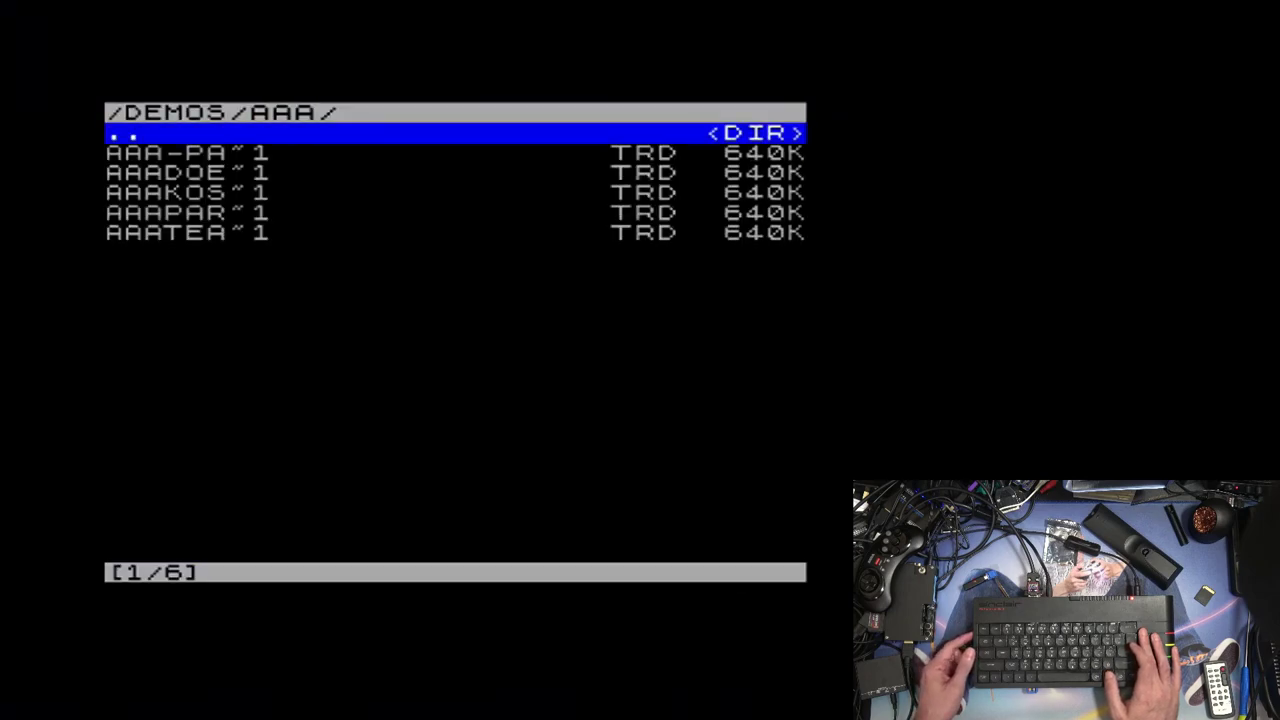
- Launch the AAADOE~1 TRD disk image from /DEMOS/AAA/
key(Down)
key(Down)
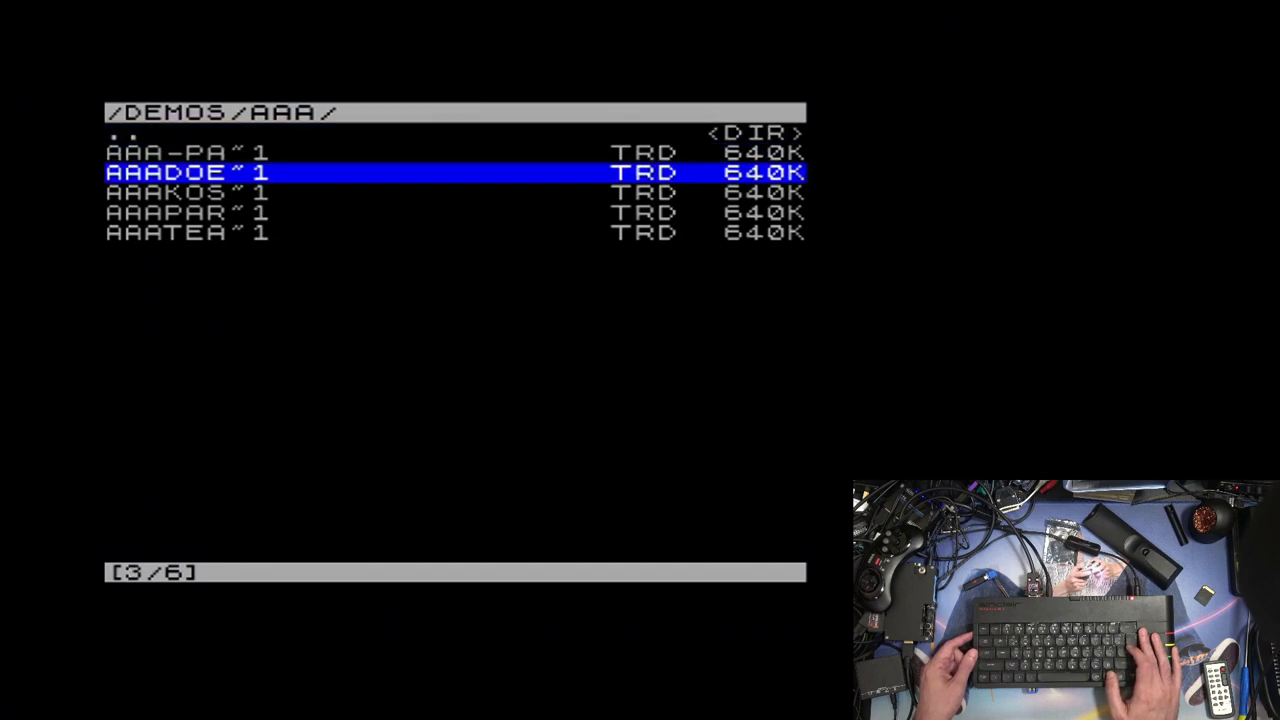
key(Return)
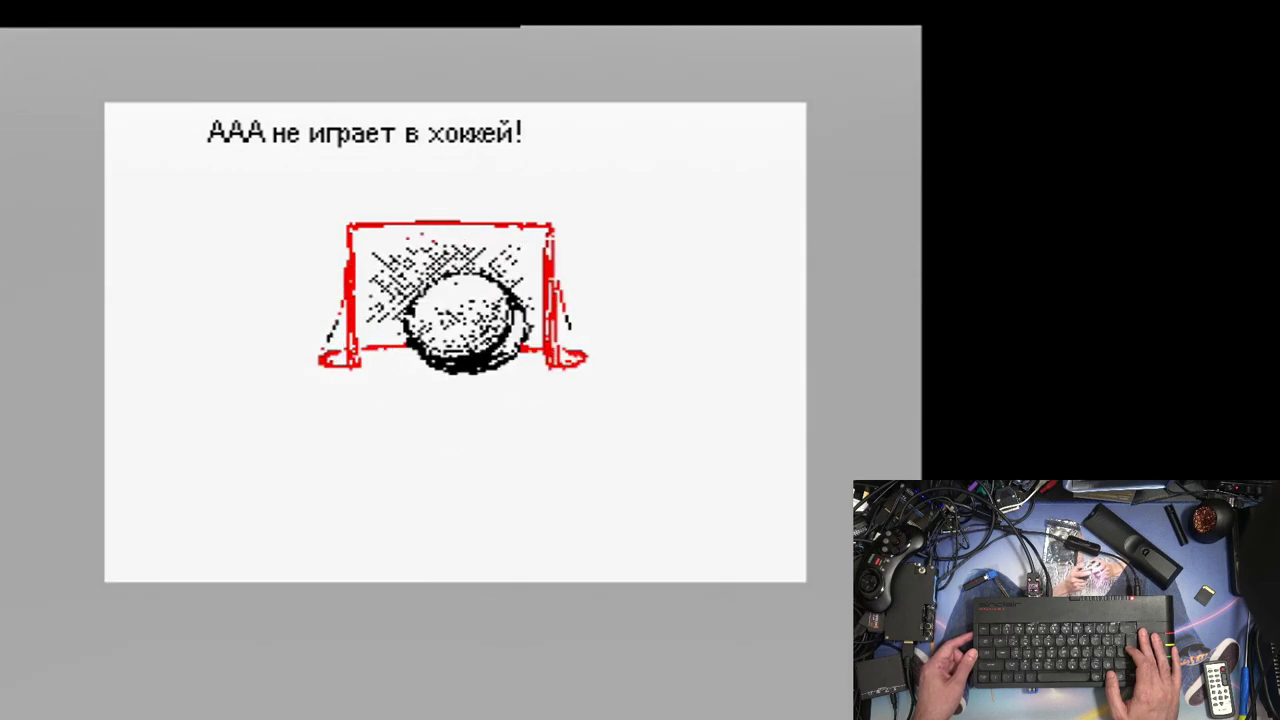
- Return to the file browser and launch the AAAKOS~1 TRD disk image
key(Escape)
key(Down)
key(Down)
key(Down)
key(Return)
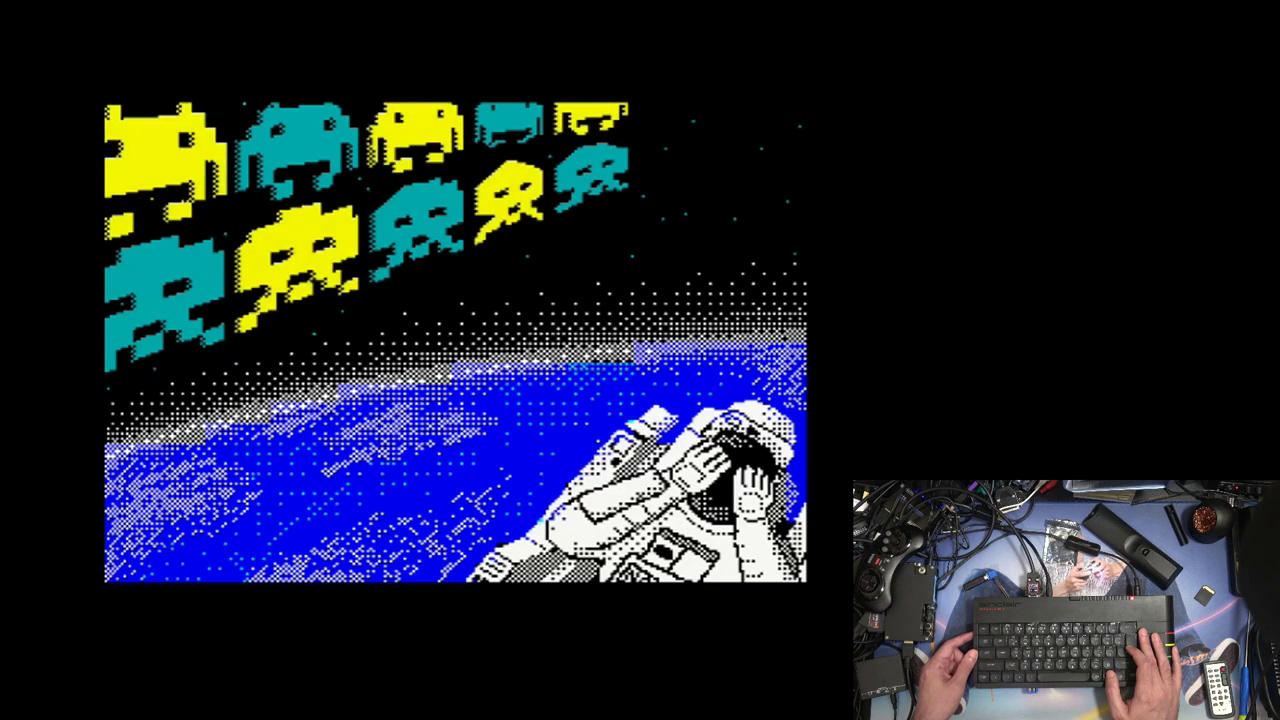
key(space)
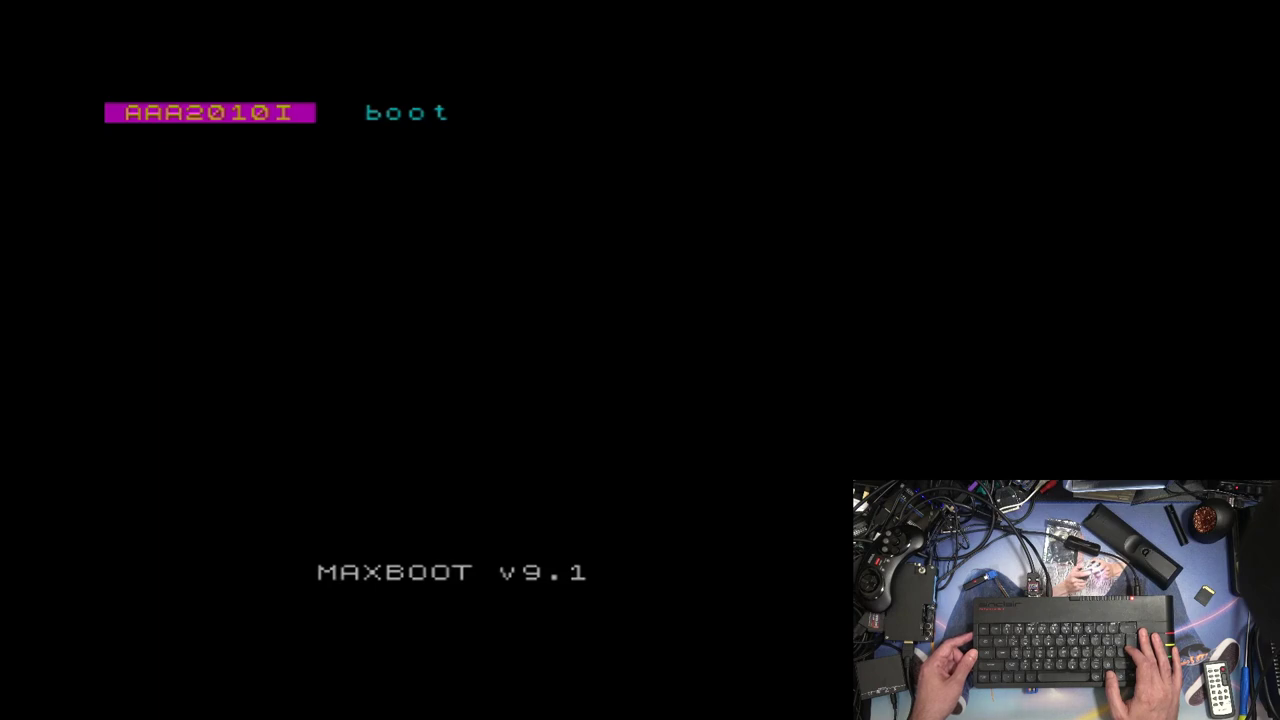
- Leave the MAXBOOT disk menu and choose another TRD disk image in the /DEMOS/AAA/ listing
key(space)
key(Down)
key(Down)
key(Down)
key(Down)
key(Down)
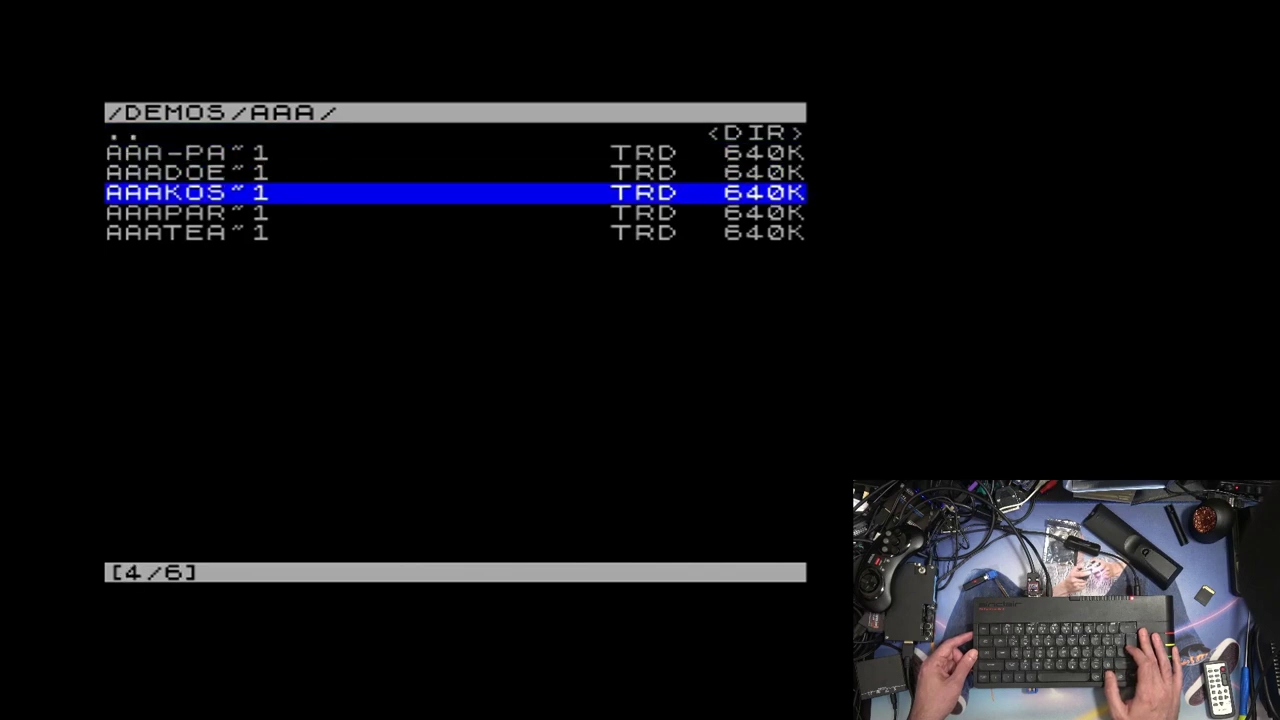